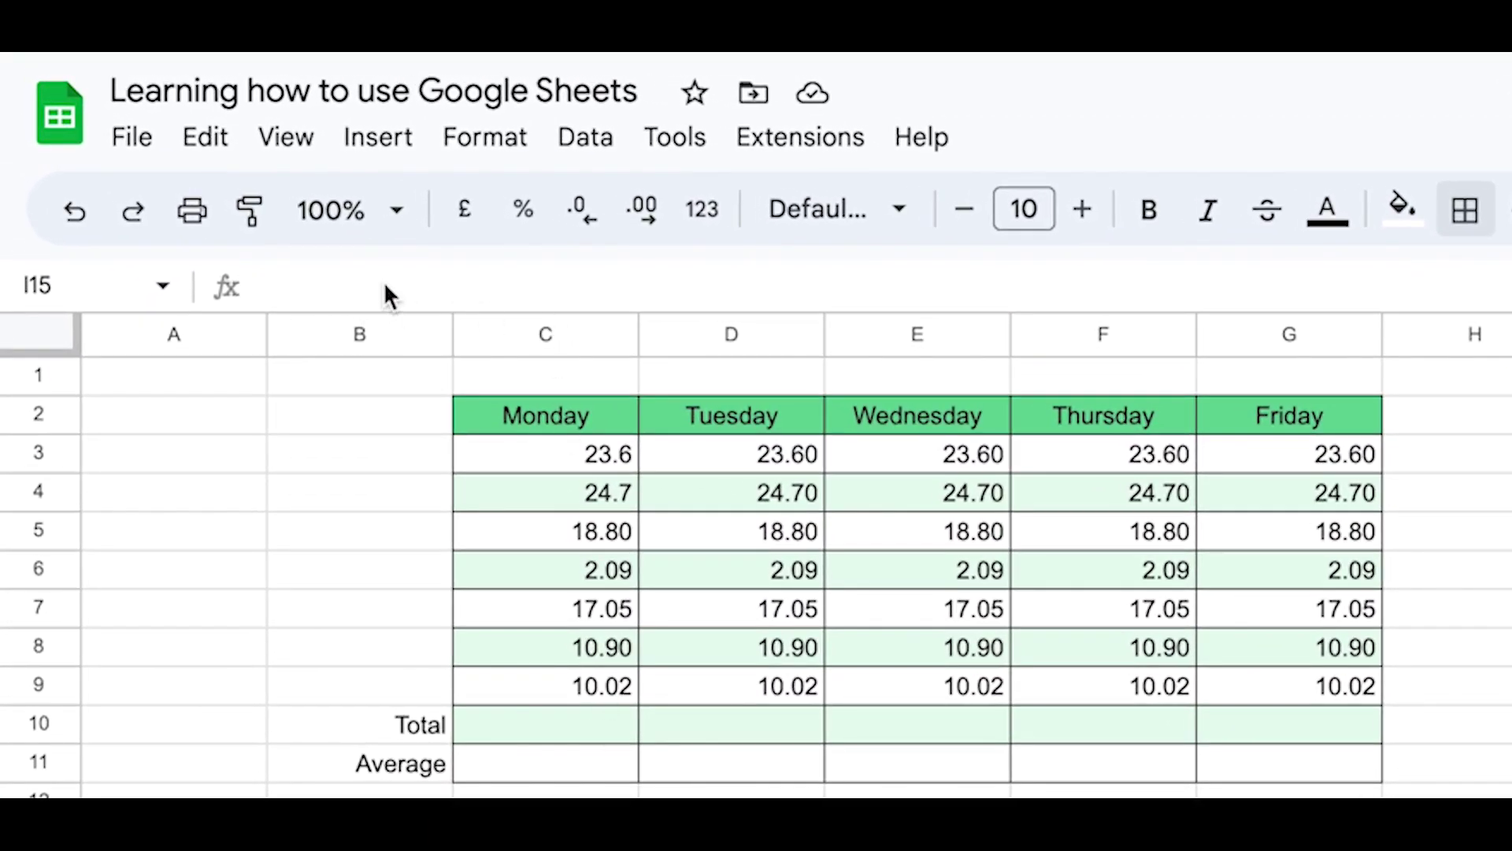
Enter =sum(C3:C9) in C10 to total Monday's values, giving 107.1583333
{"action": "left_click", "coordinate": [555, 729]}
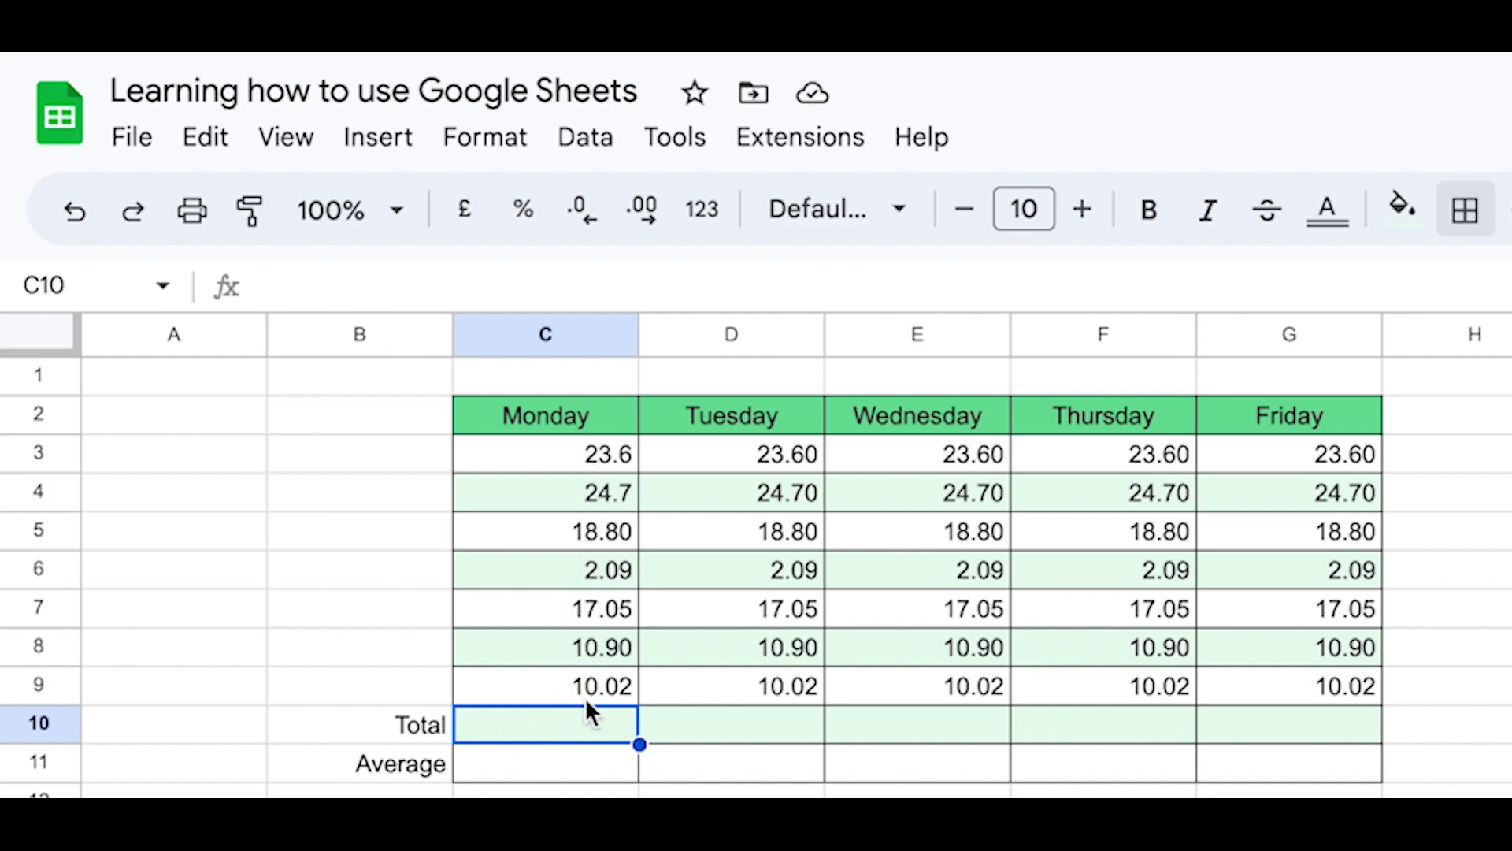
{"action": "left_click", "coordinate": [298, 288]}
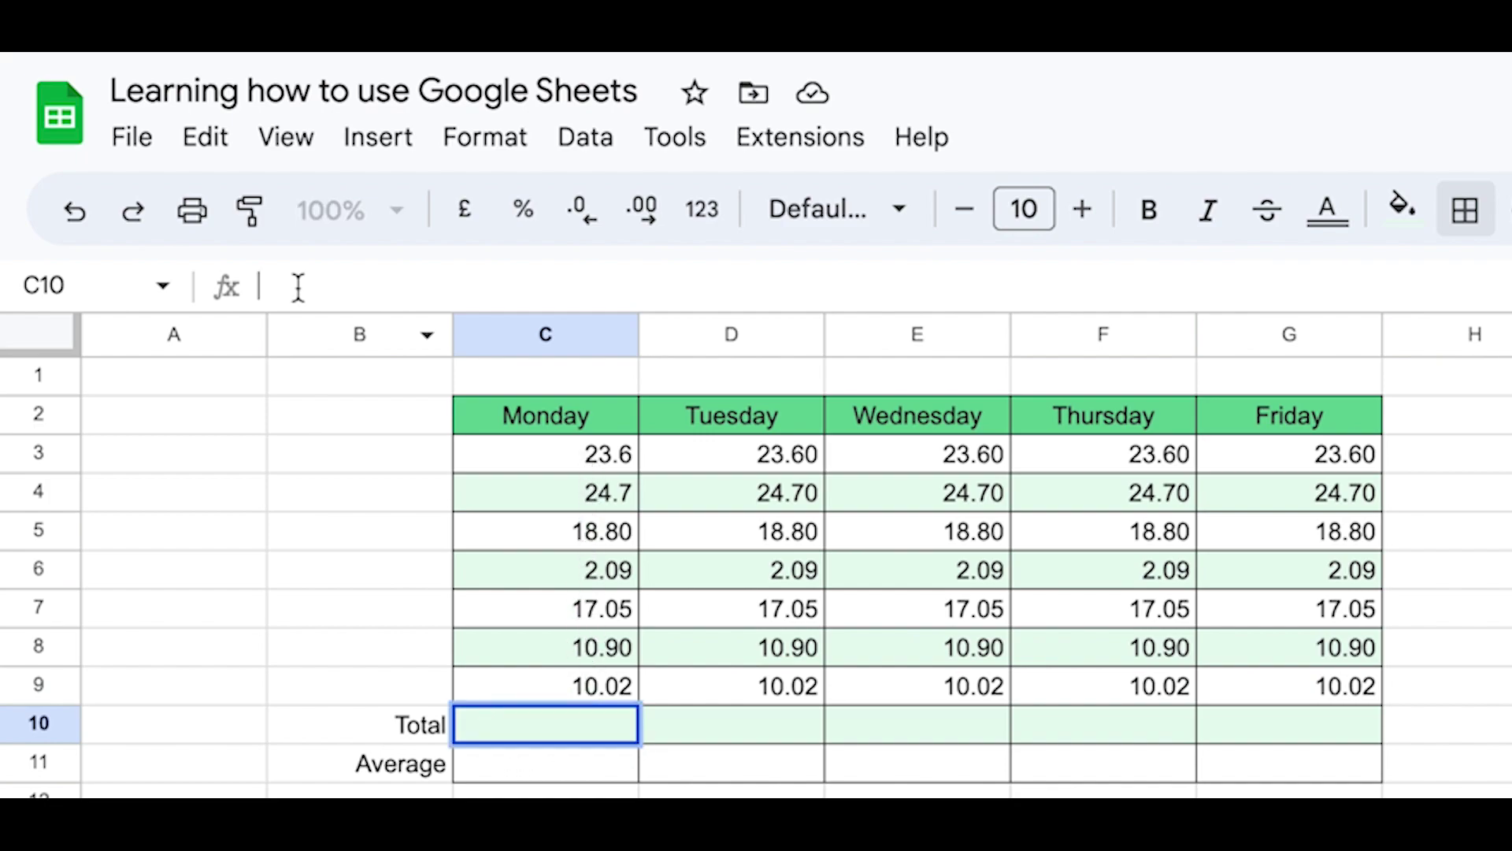
{"action": "type", "text": "="}
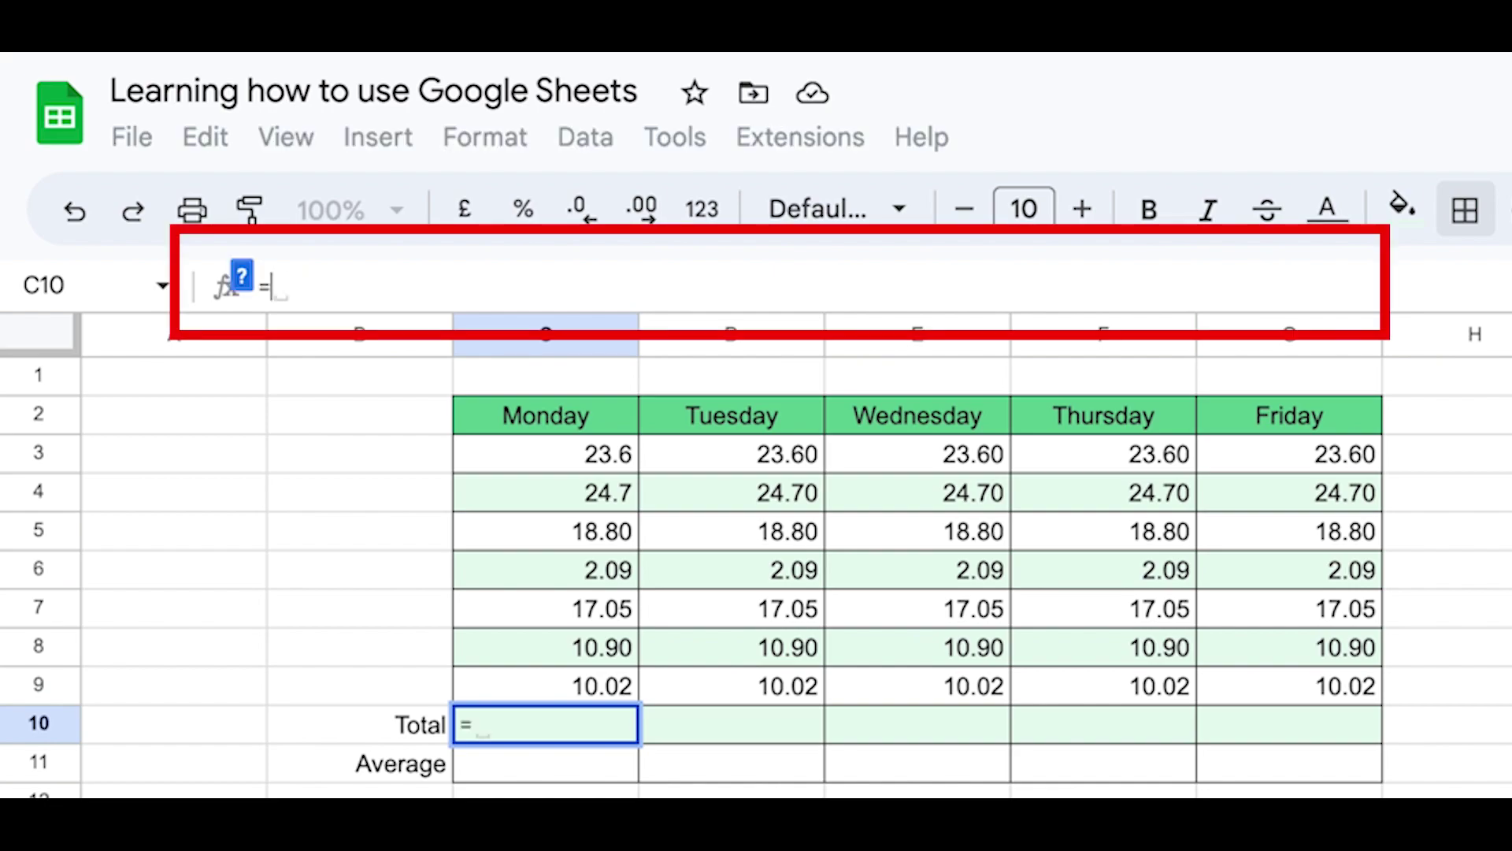
{"action": "type", "text": "sum"}
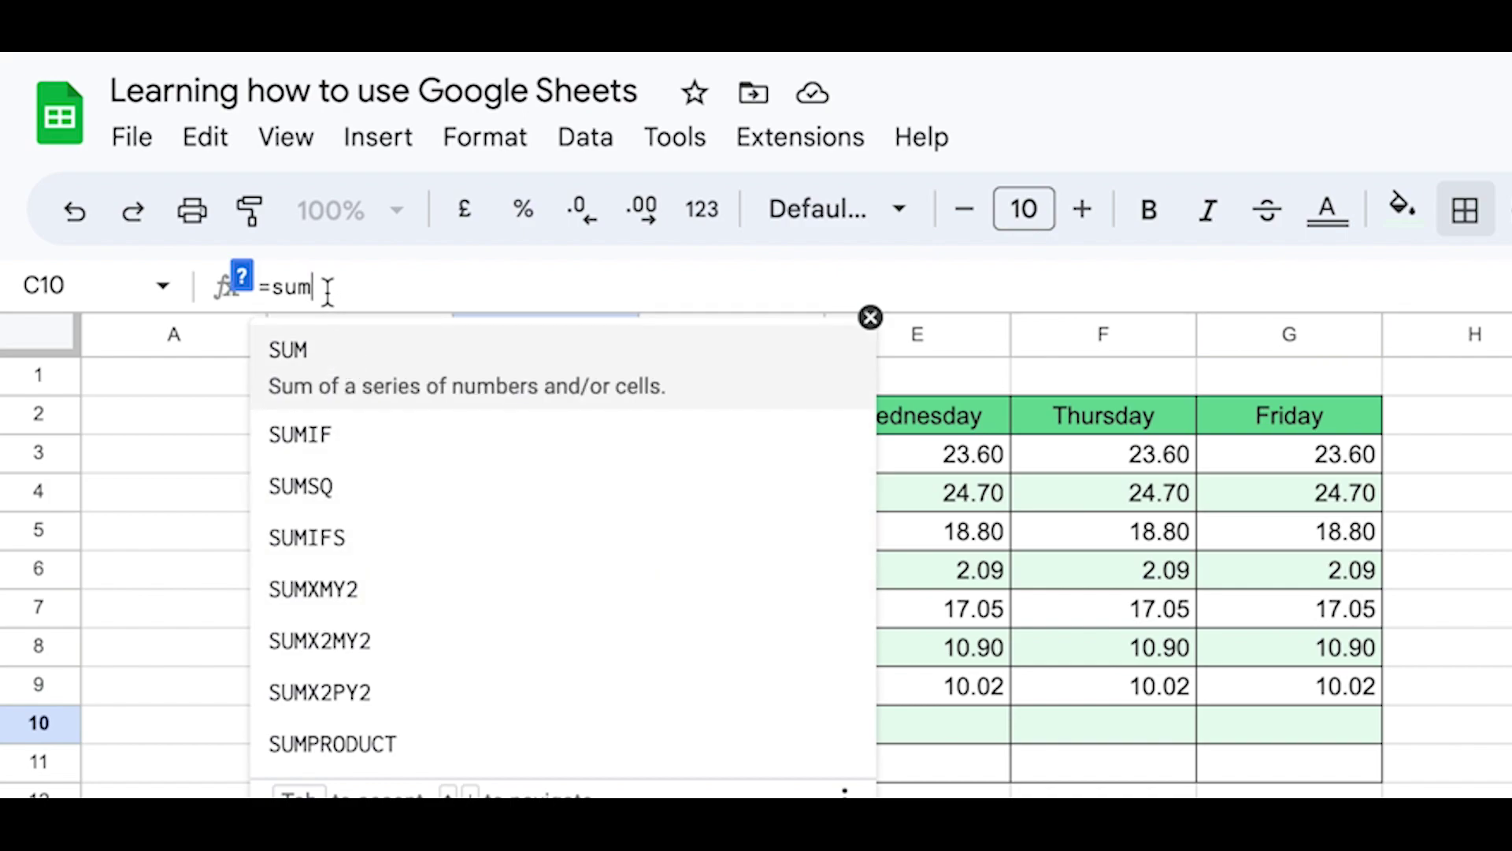
{"action": "type", "text": "("}
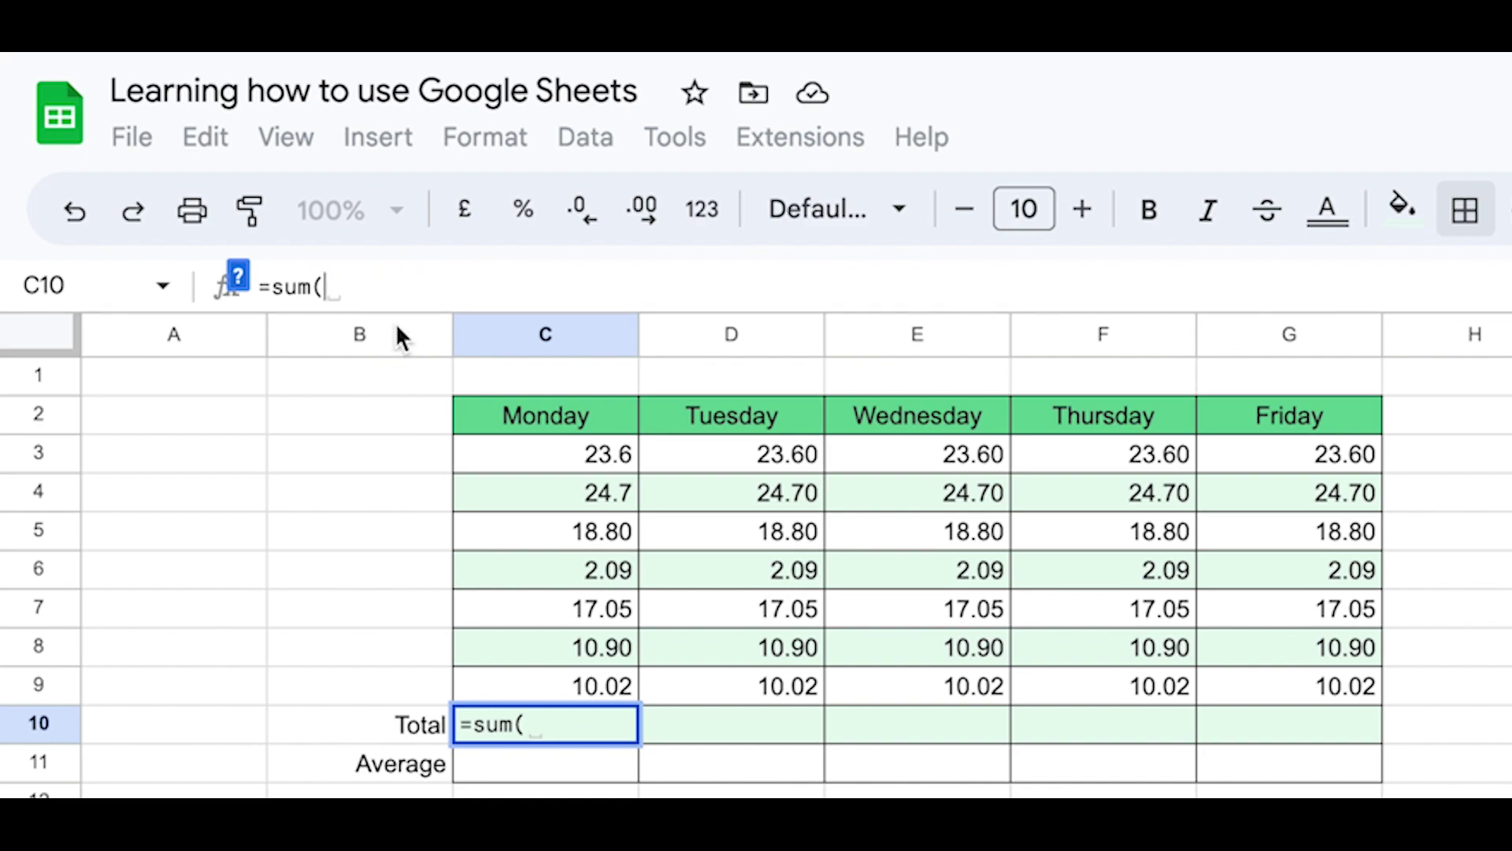
{"action": "left_click", "coordinate": [533, 455]}
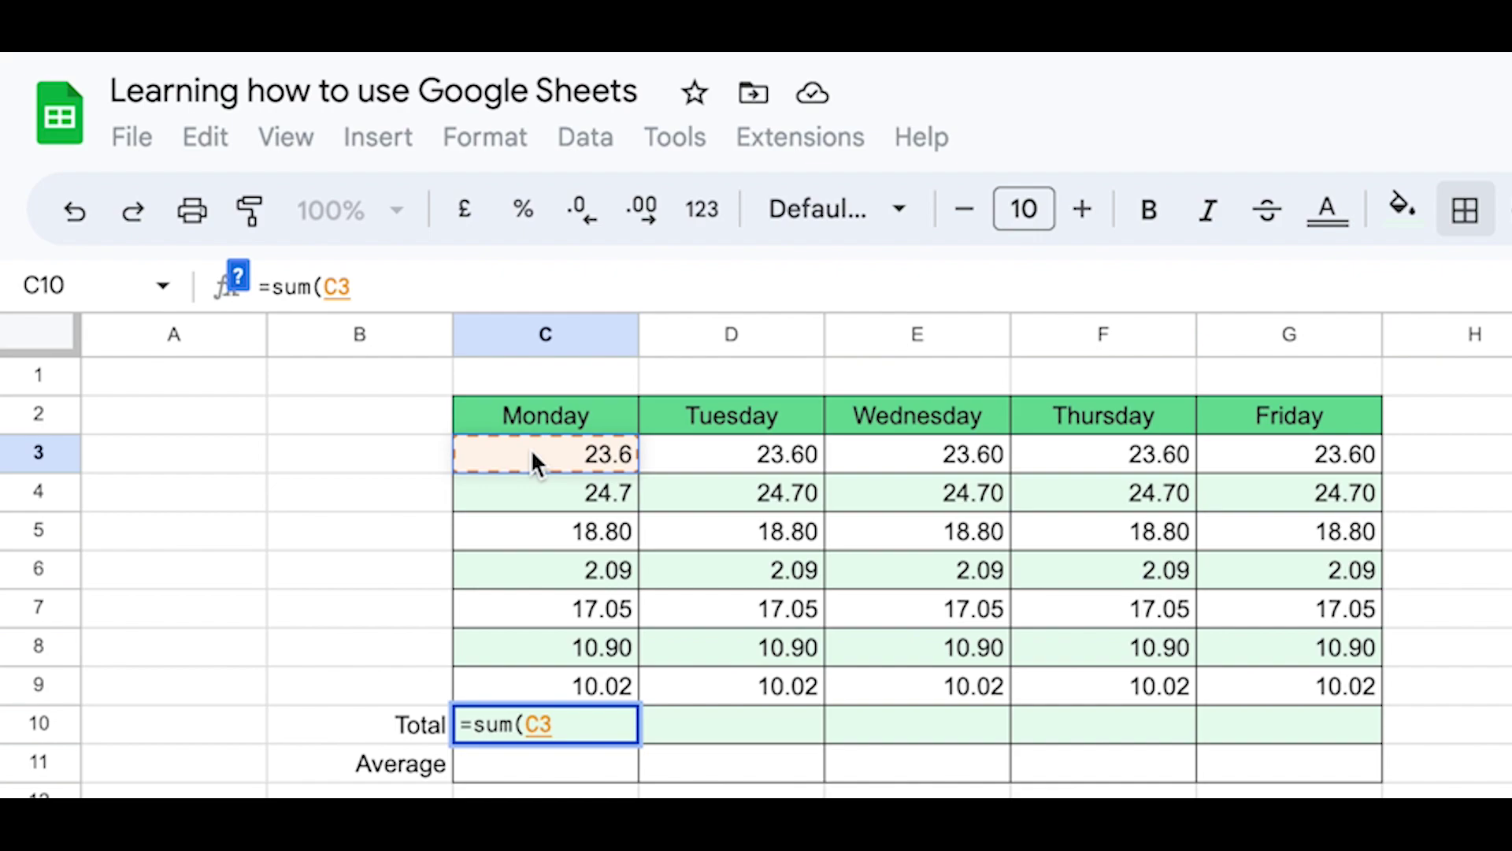
{"action": "left_click_drag", "start_coordinate": [531, 447], "coordinate": [530, 678]}
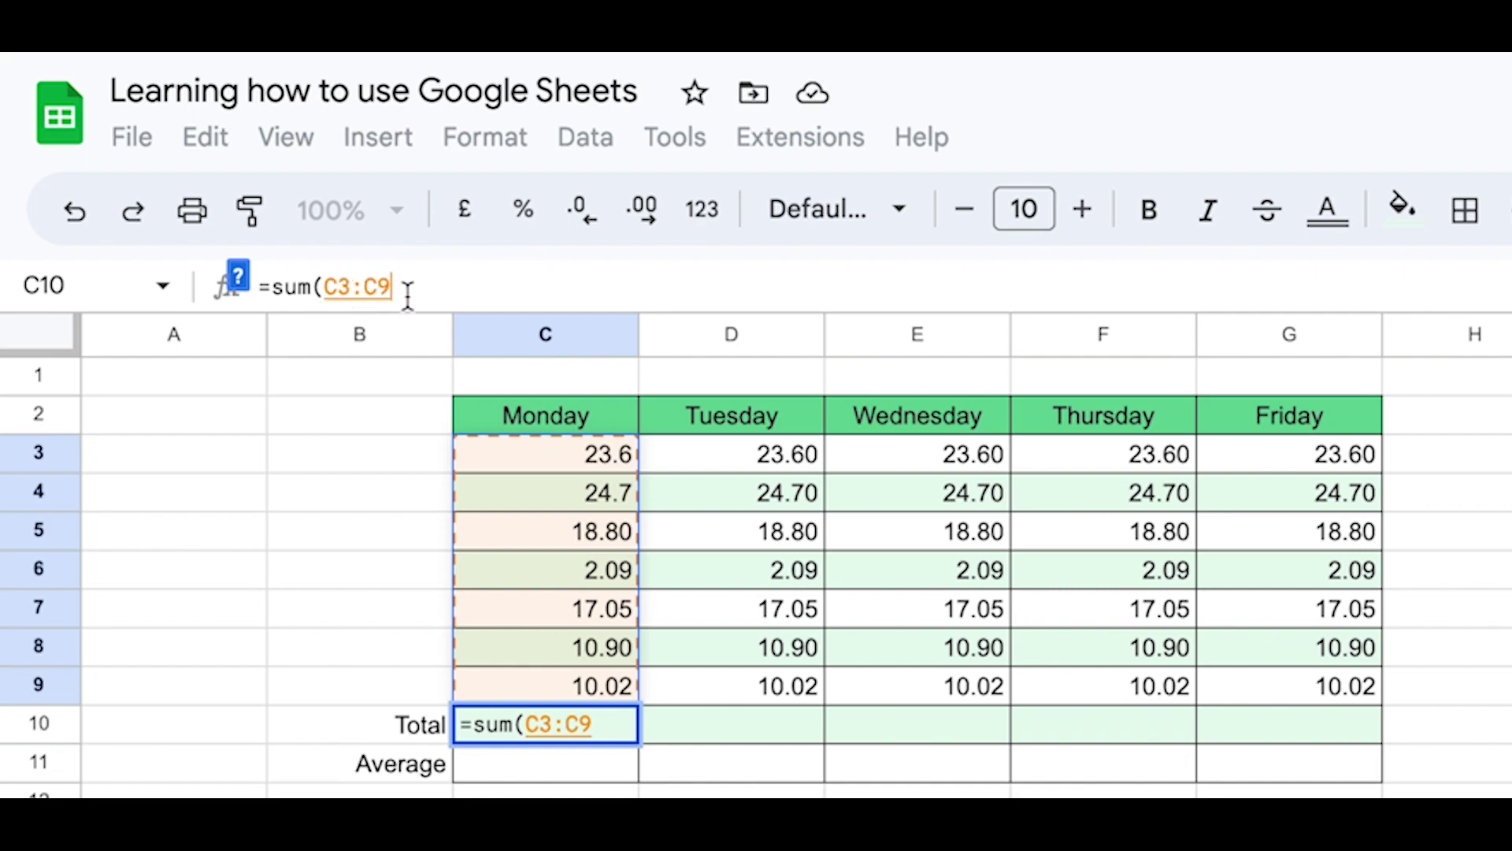
{"action": "type", "text": ")"}
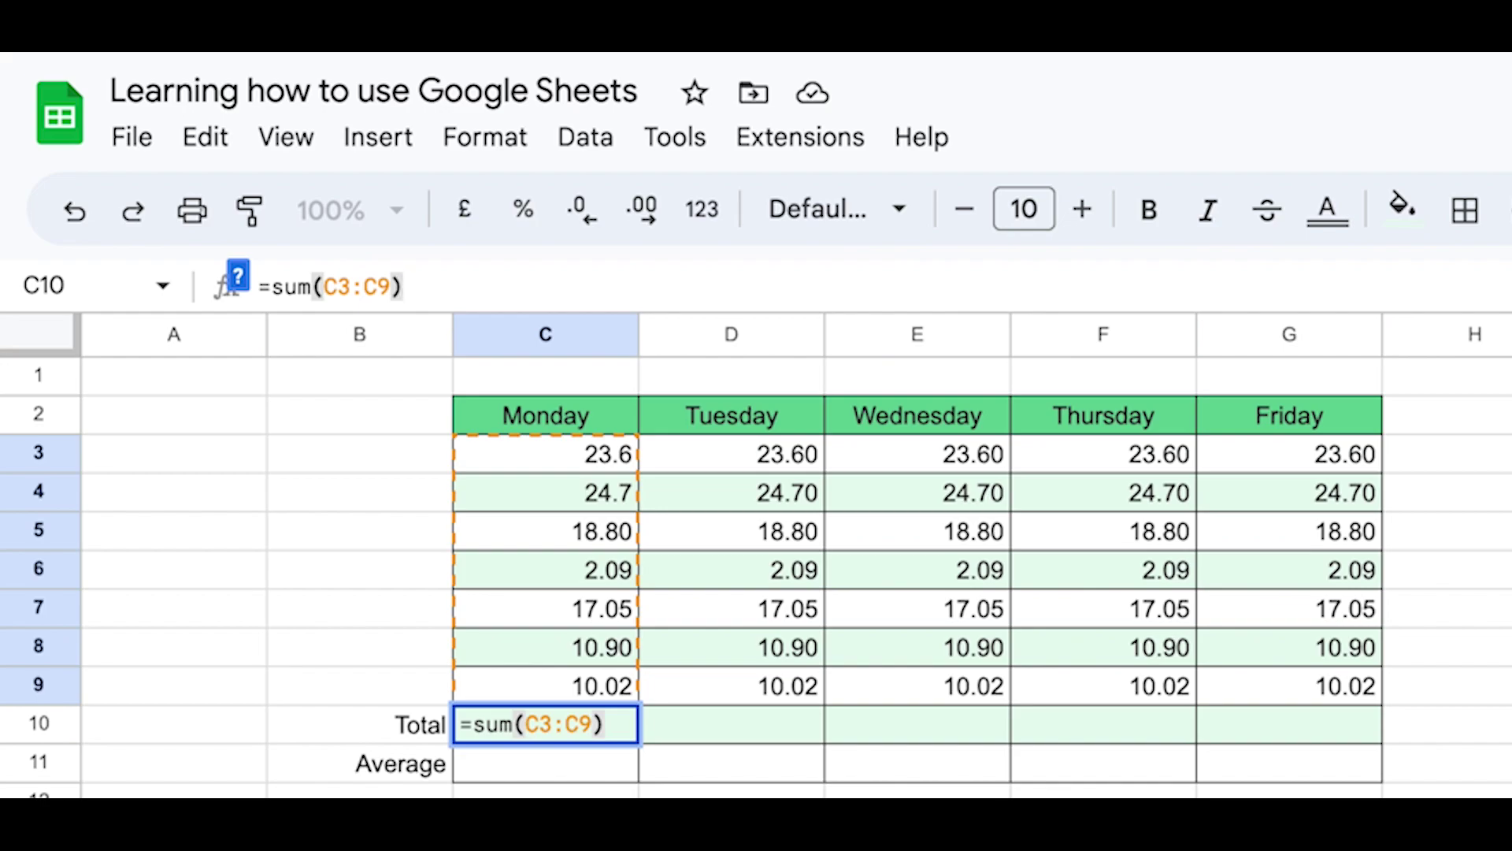
{"action": "key", "text": "Return"}
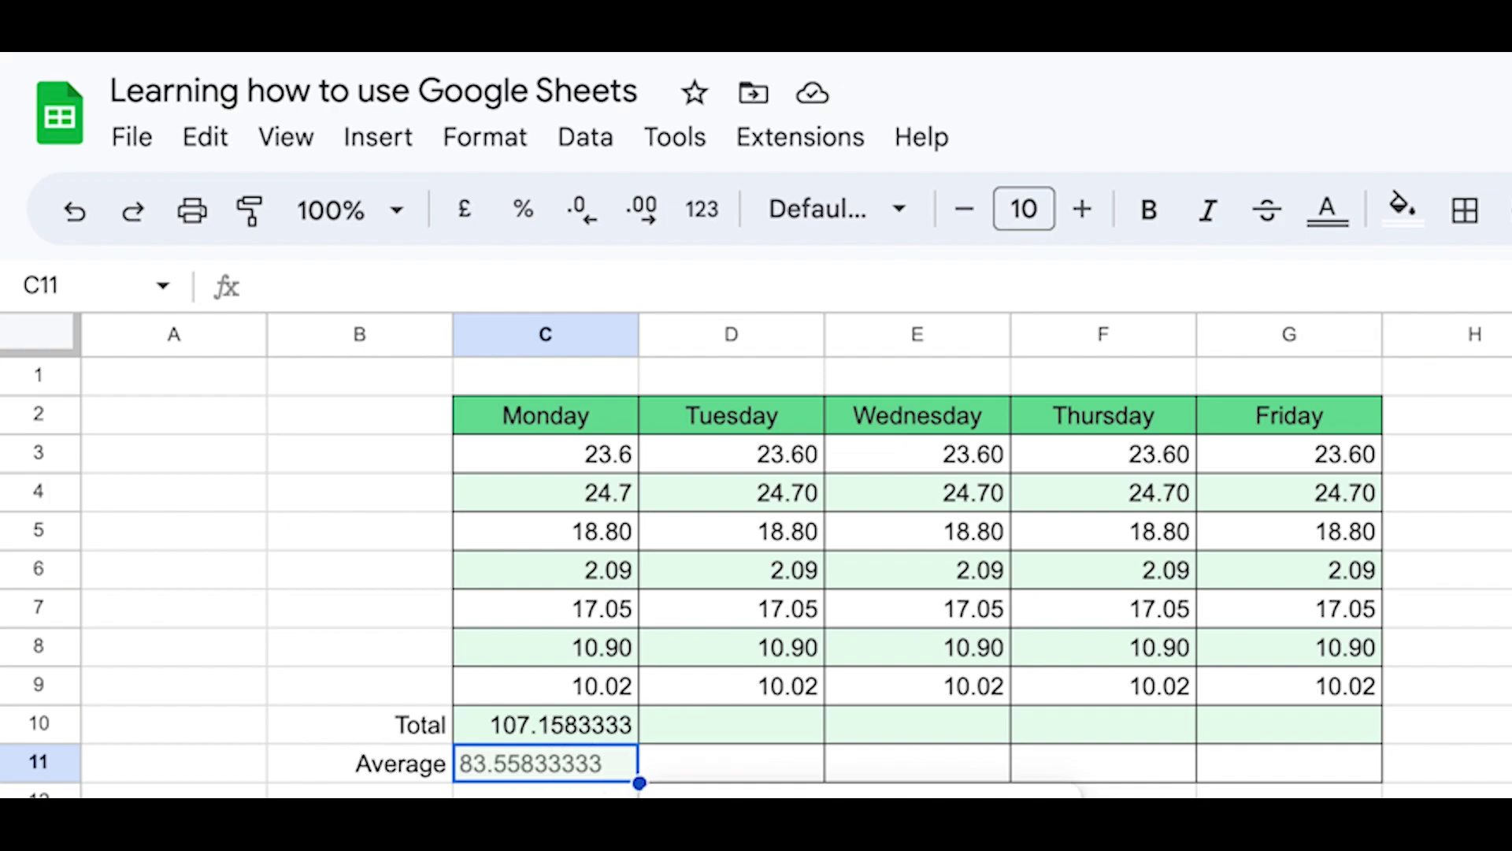
Reduce C10's displayed decimal places five times so Monday's total reads 107.16
{"action": "key", "text": "Escape"}
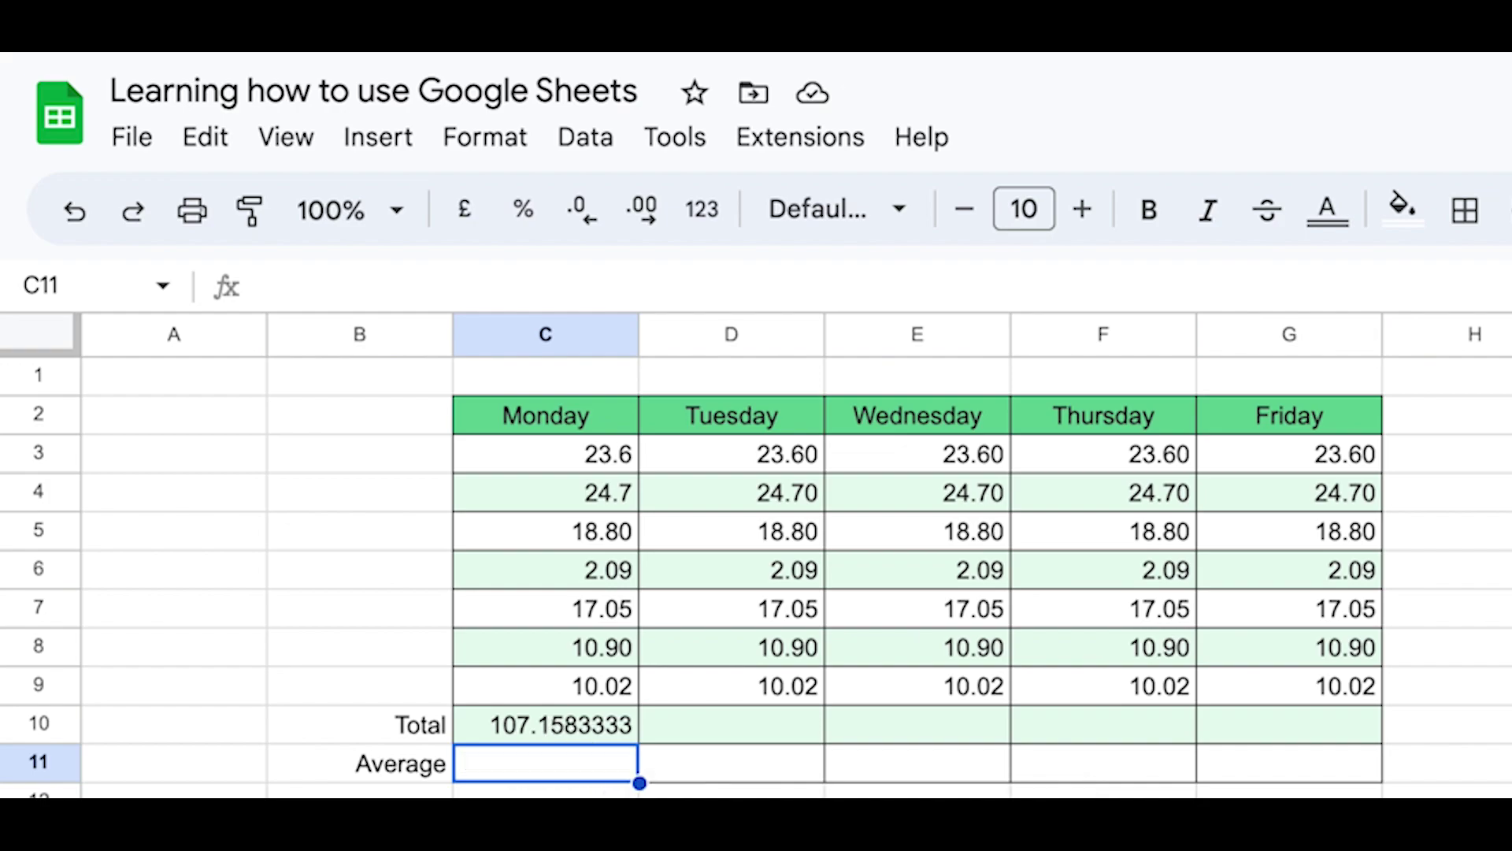
{"action": "left_click", "coordinate": [565, 724]}
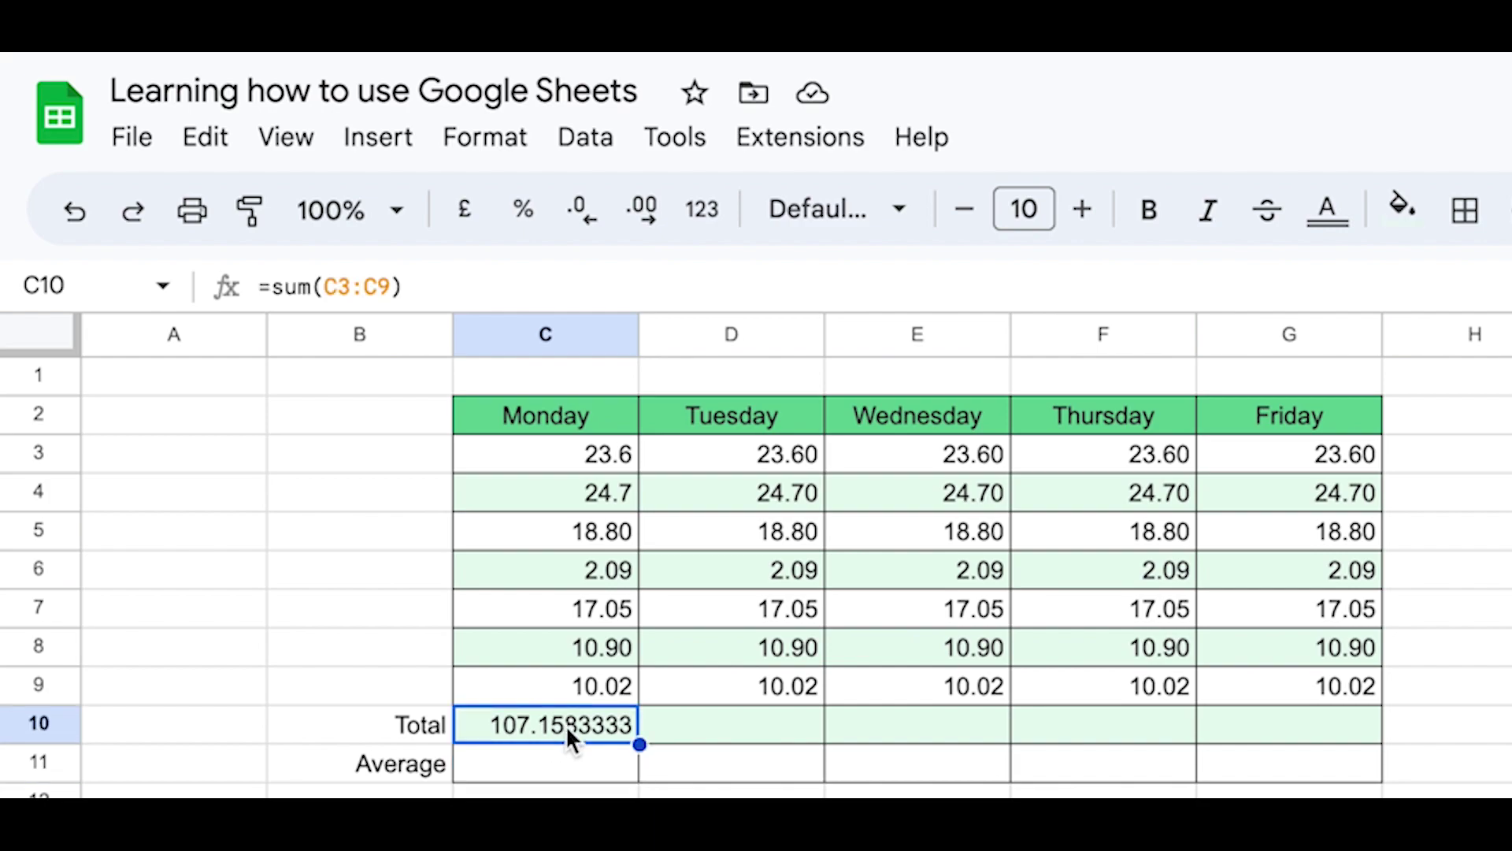
{"action": "left_click", "coordinate": [583, 209]}
{"action": "left_click", "coordinate": [583, 209]}
{"action": "left_click", "coordinate": [583, 209]}
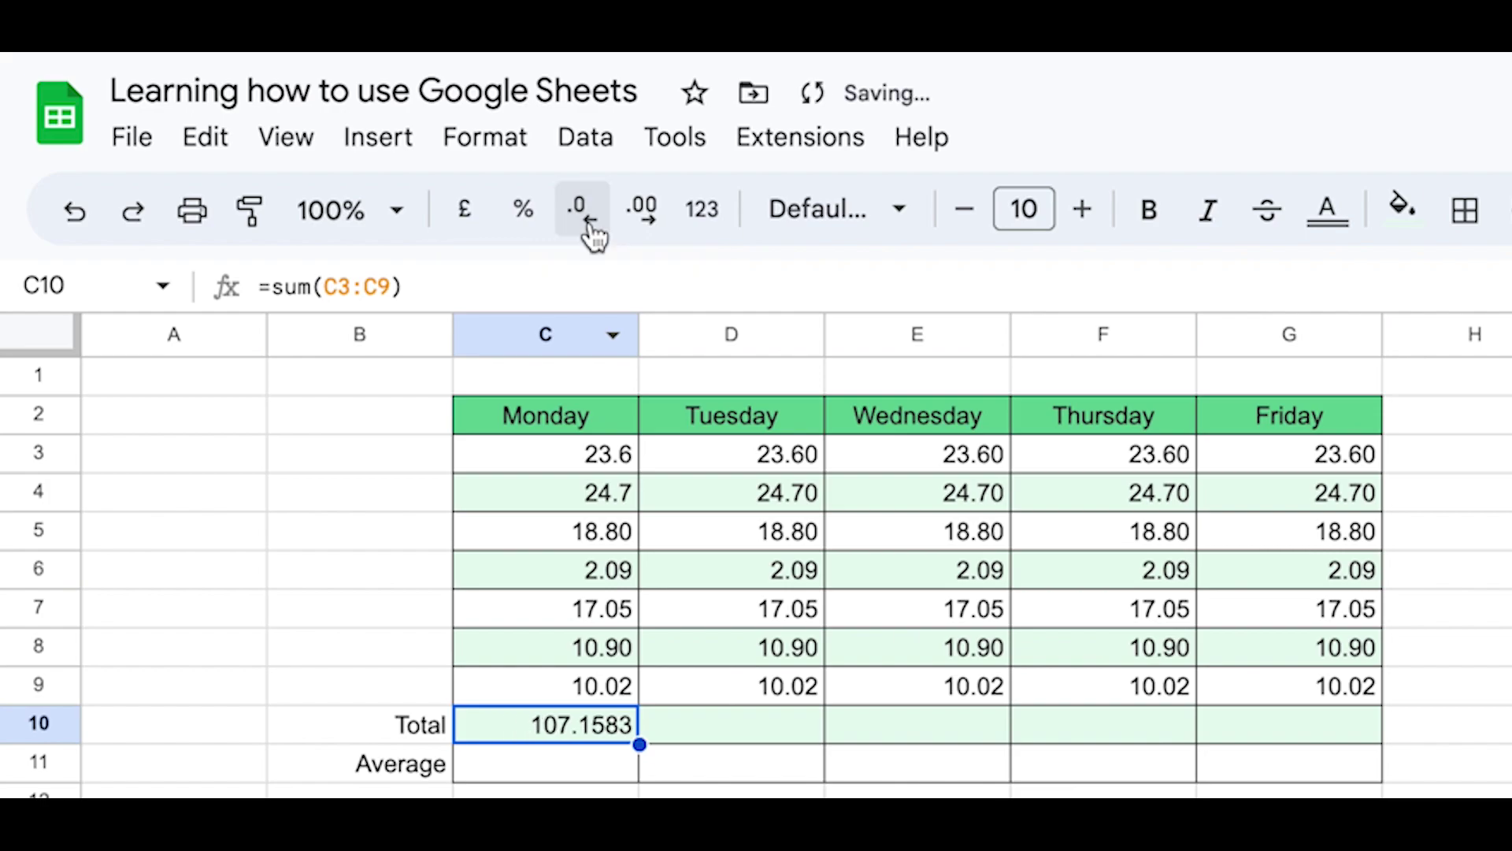
{"action": "left_click", "coordinate": [583, 210]}
{"action": "left_click", "coordinate": [583, 210]}
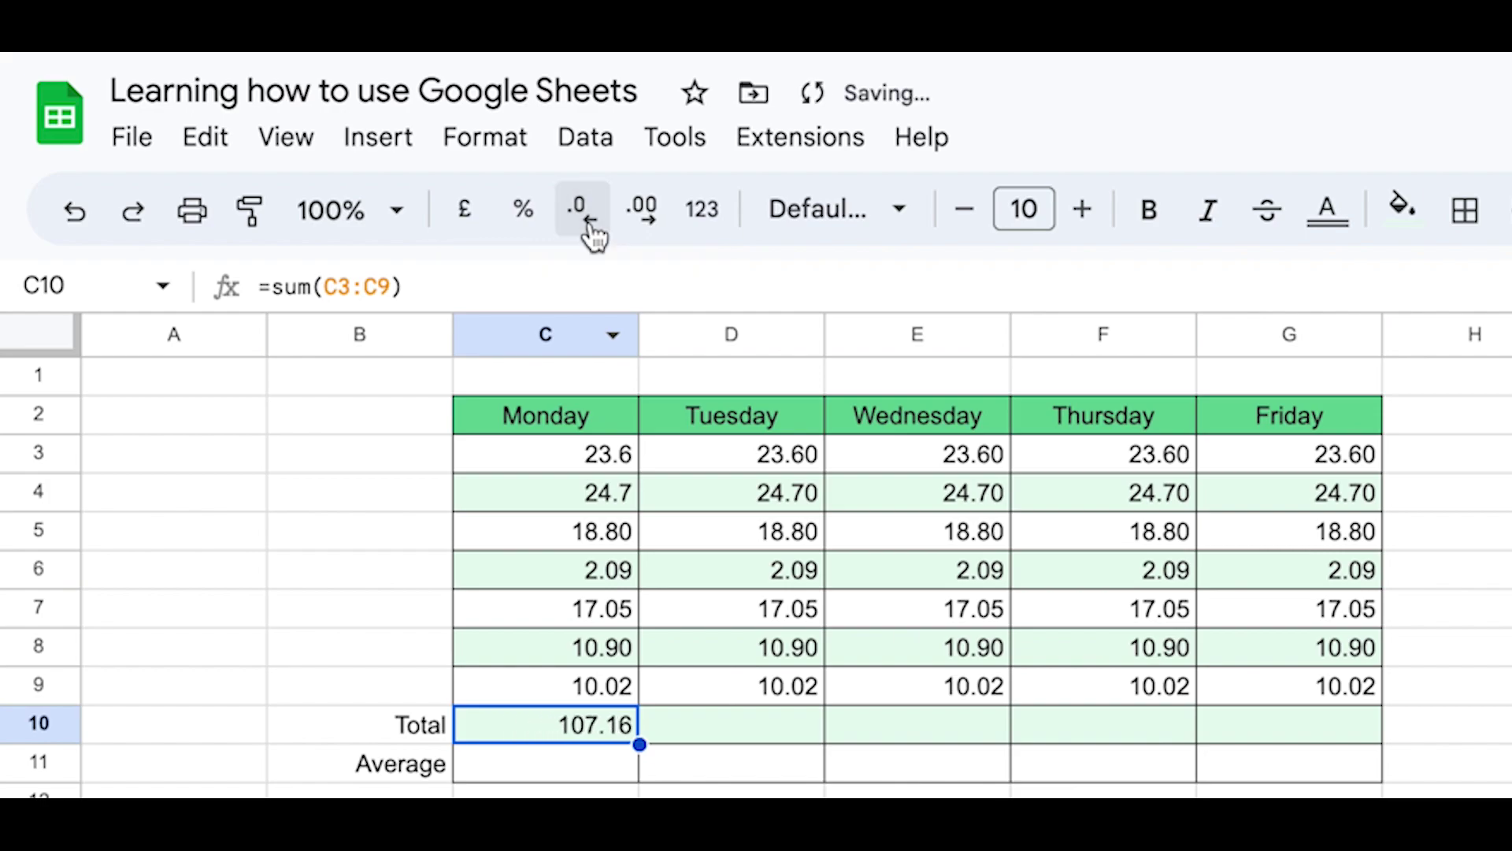
{"action": "left_click", "coordinate": [589, 725]}
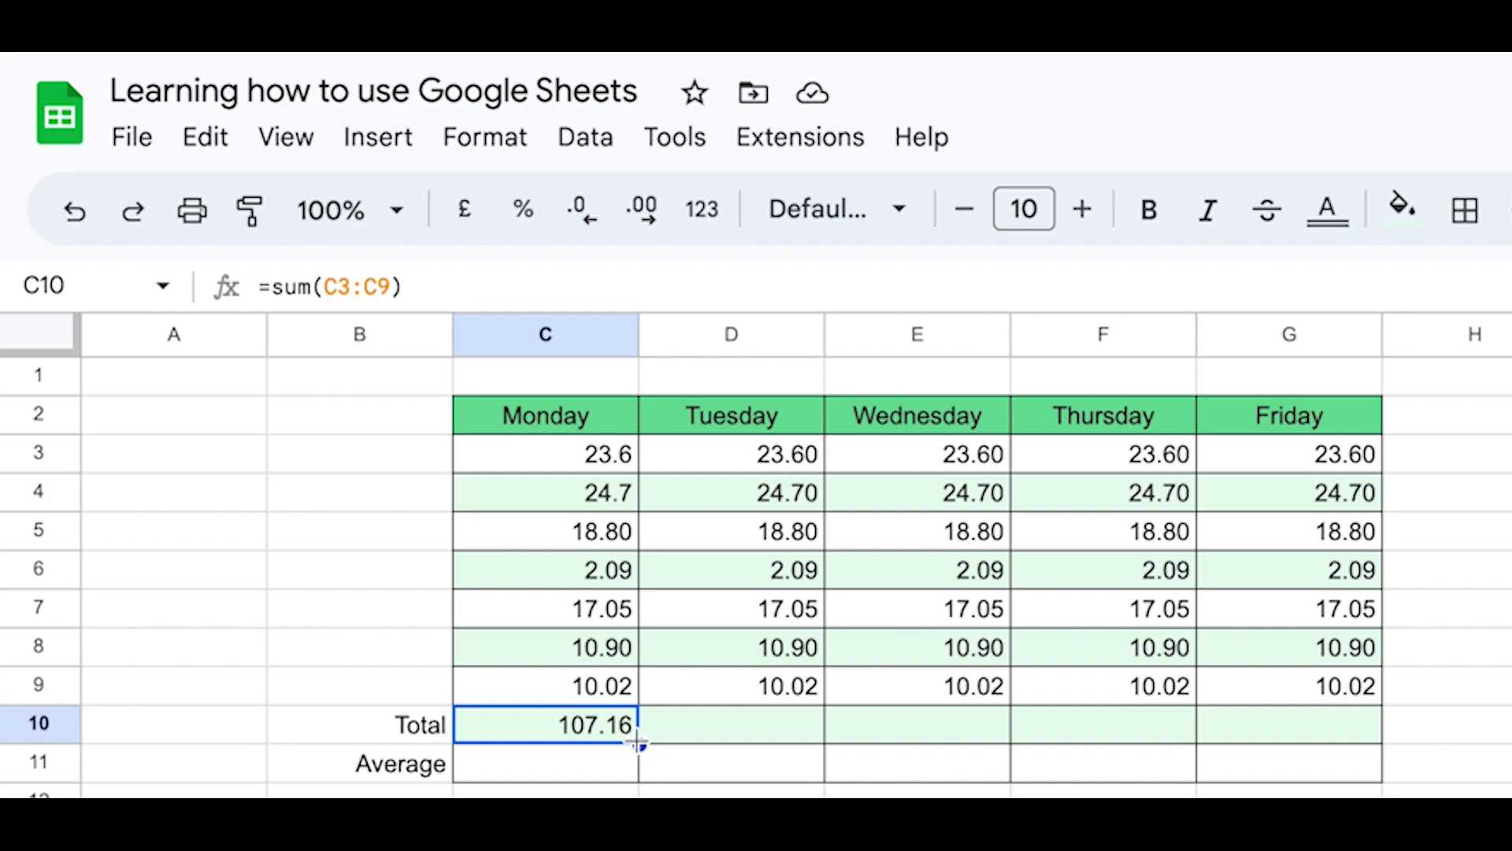
Autofill C10's SUM formula across D10:G10 so Tuesday to Friday show 107.16
{"action": "left_click_drag", "start_coordinate": [640, 743], "coordinate": [1044, 768]}
{"action": "left_click_drag", "start_coordinate": [1332, 756], "coordinate": [1333, 756]}
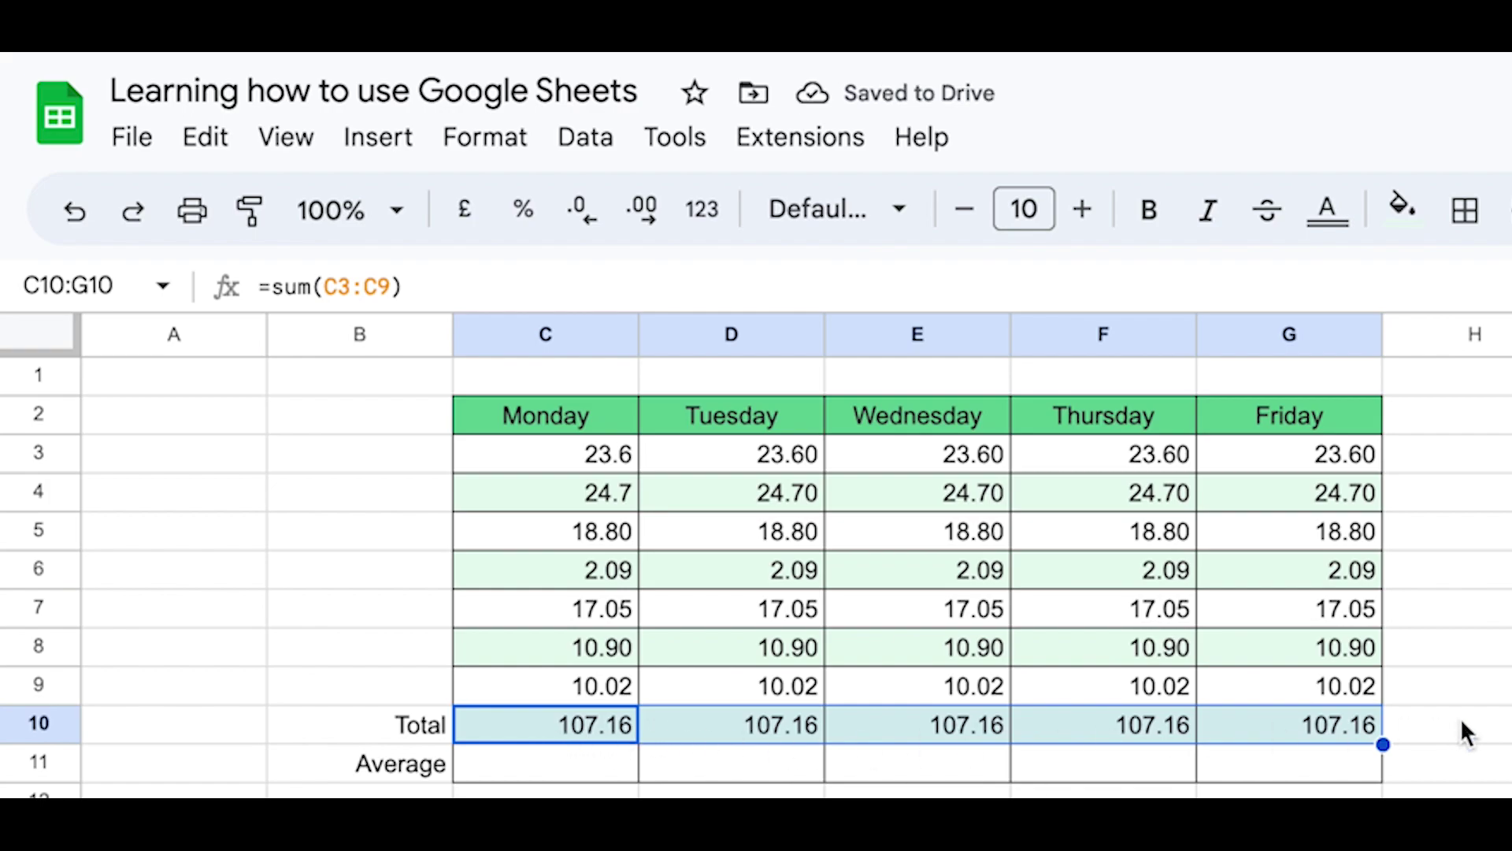
{"action": "left_click", "coordinate": [1469, 847]}
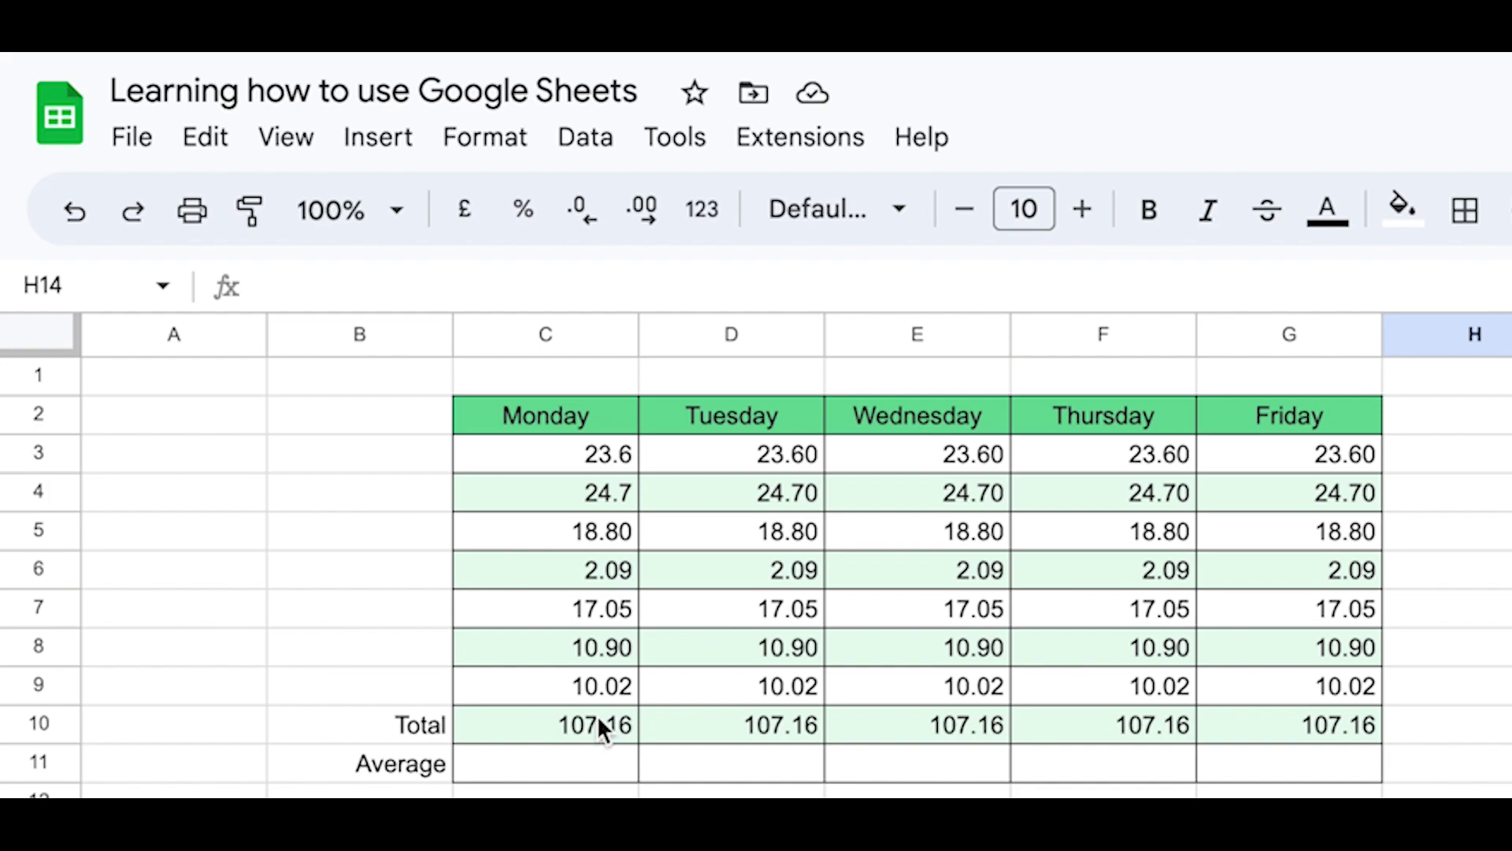
Enter =average(C3:C9) in C11, showing Monday's average as 15.30833333
{"action": "left_click", "coordinate": [550, 774]}
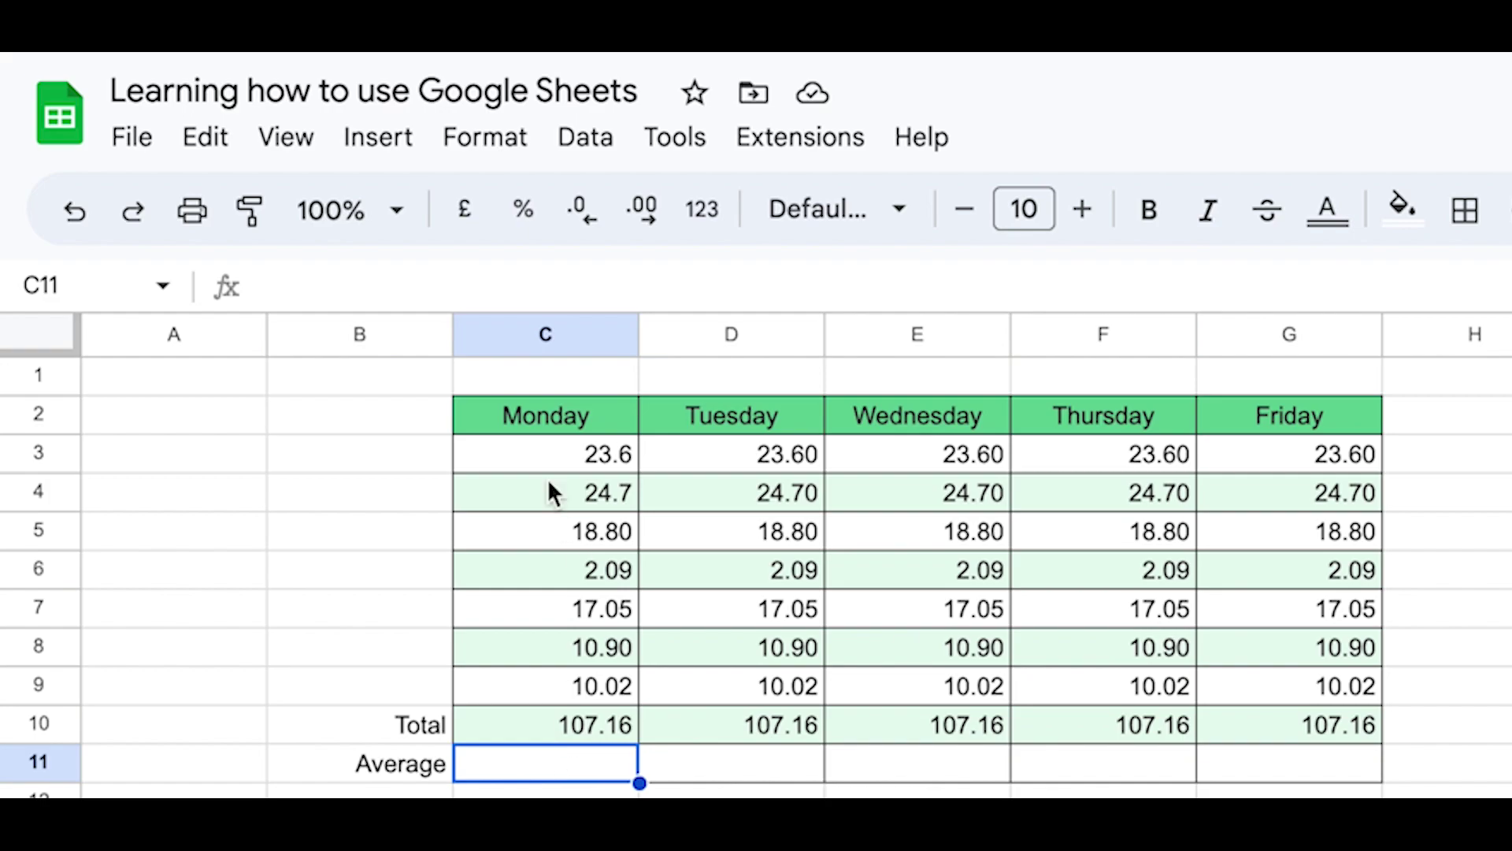
{"action": "left_click", "coordinate": [310, 284]}
{"action": "type", "text": "= "}
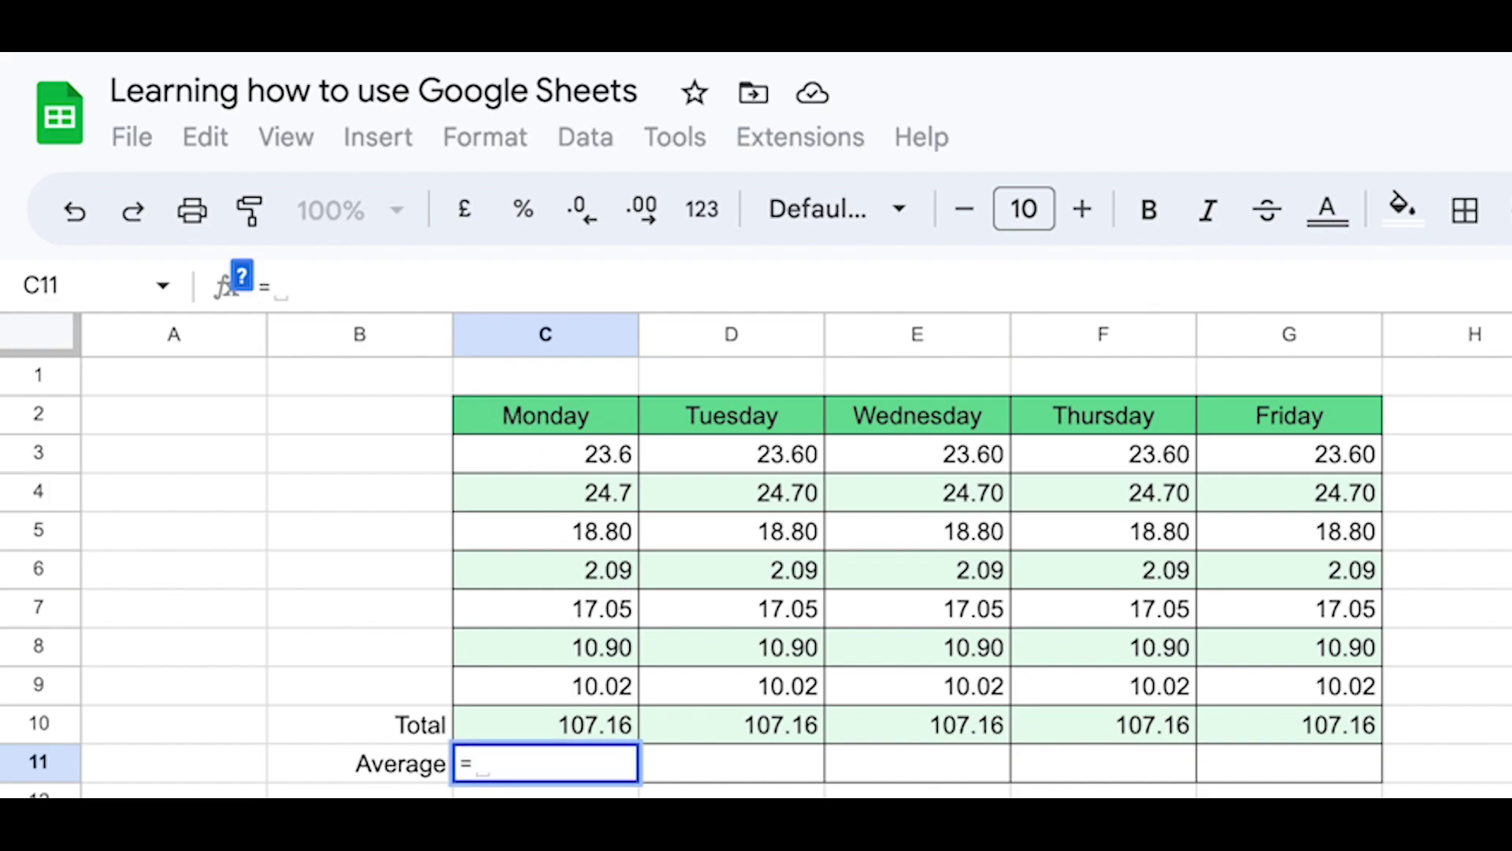
{"action": "type", "text": "ave"}
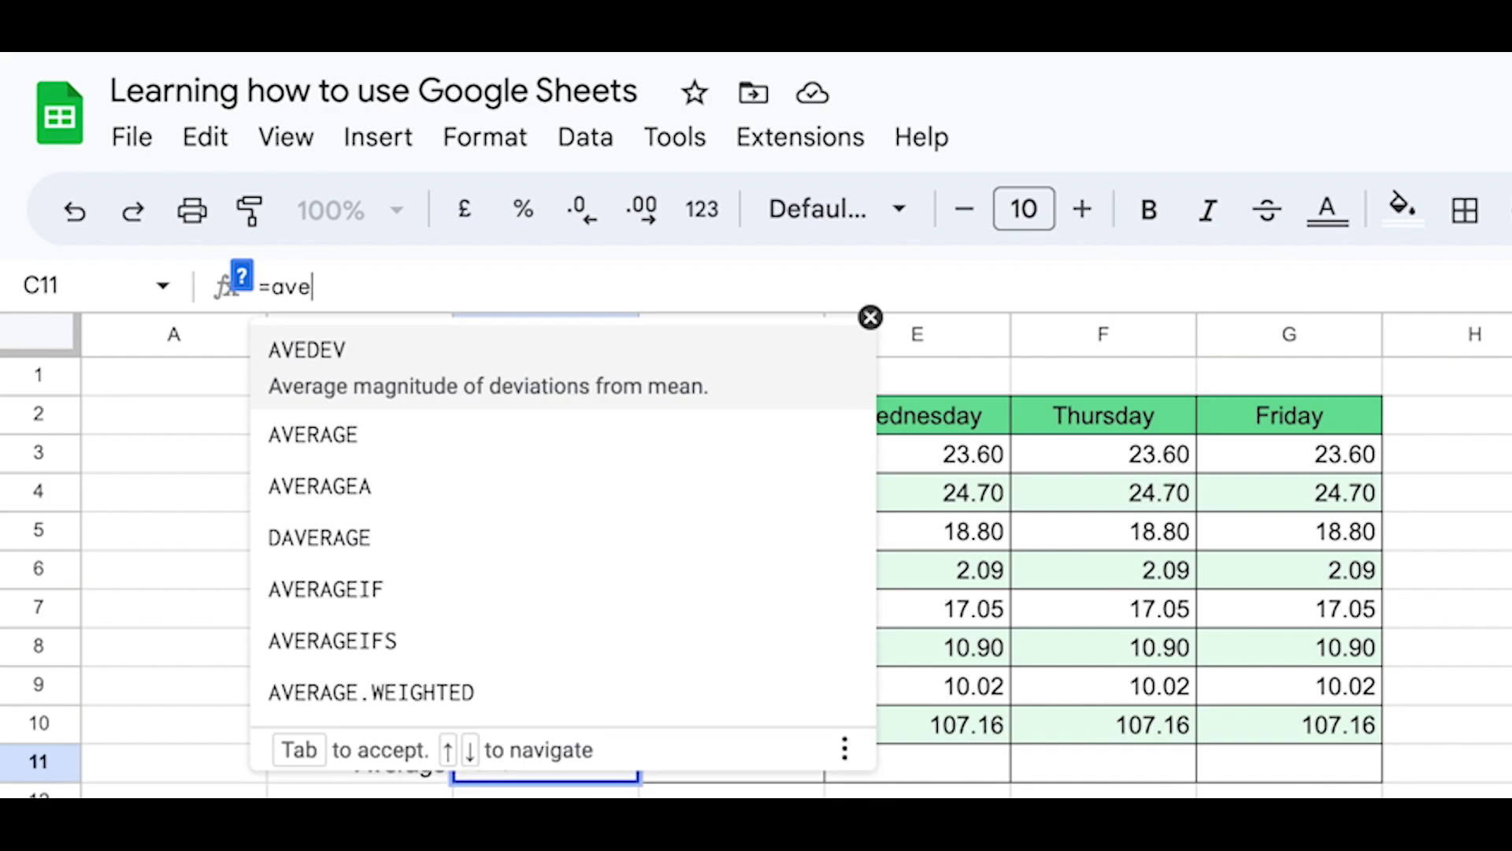
{"action": "type", "text": "rage"}
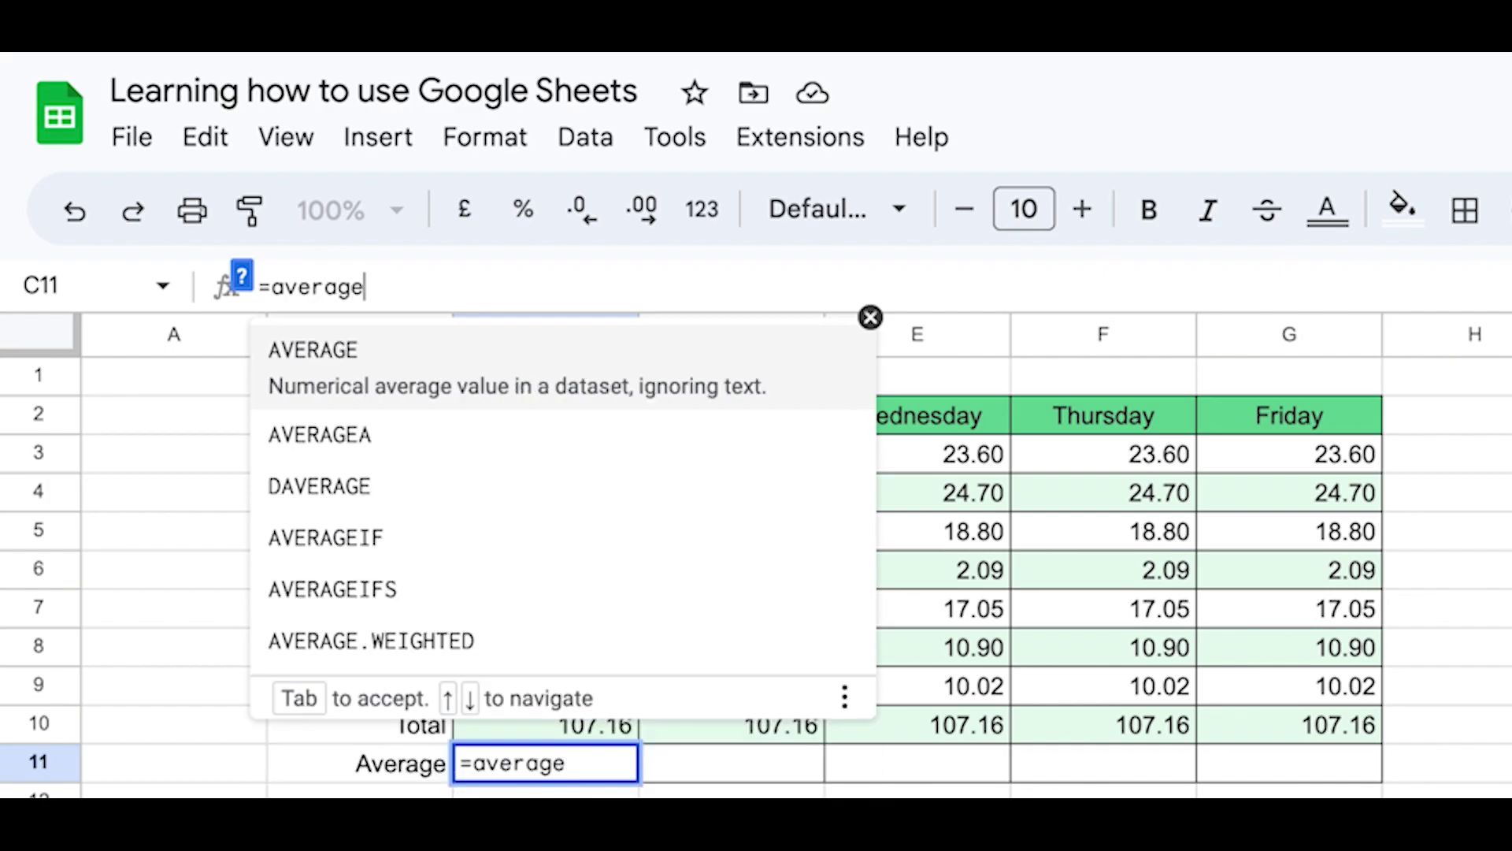
{"action": "type", "text": "("}
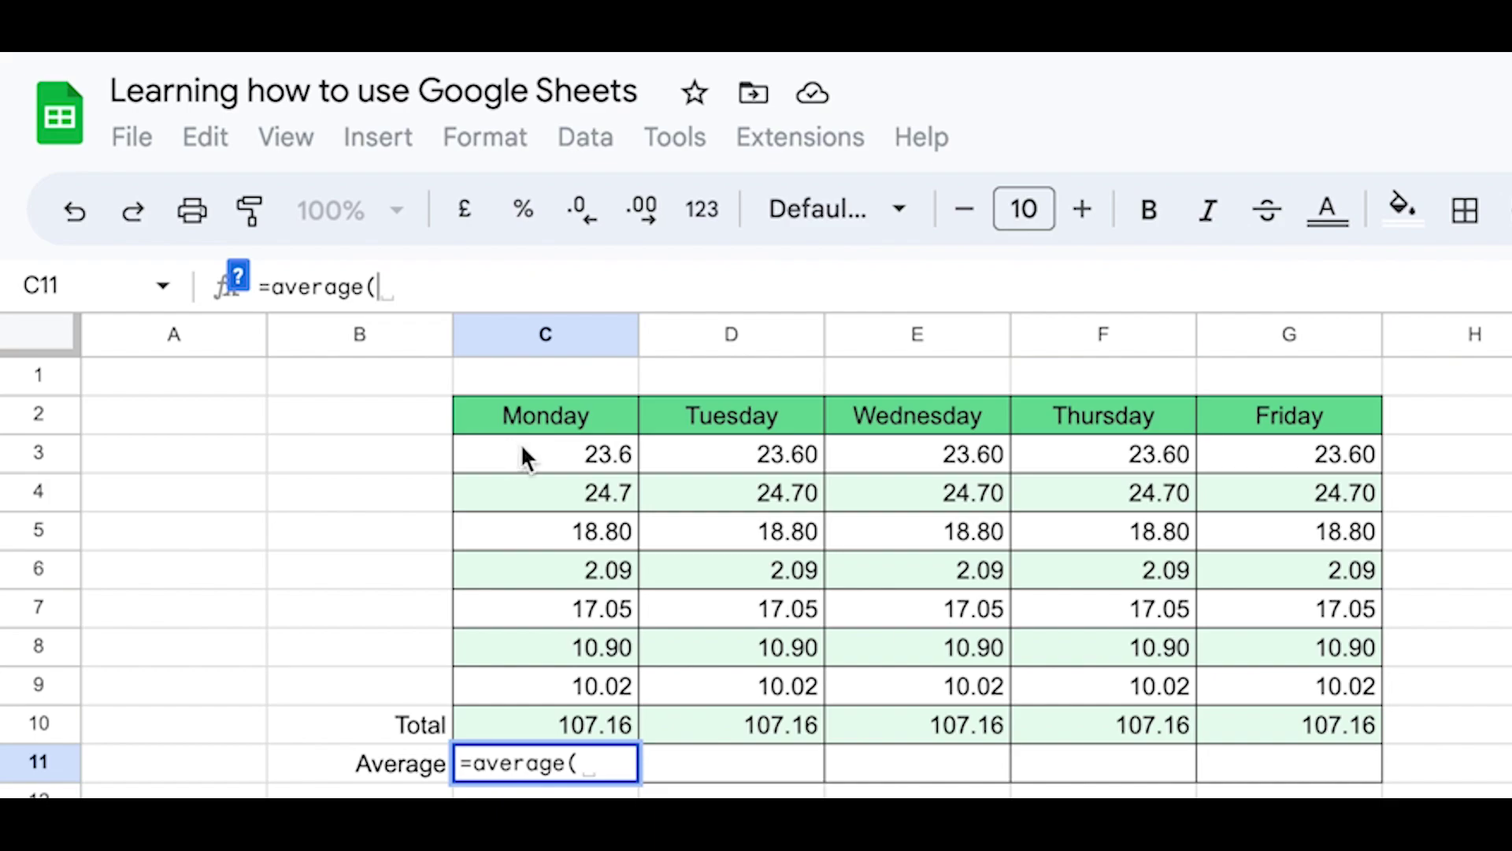
{"action": "left_click_drag", "start_coordinate": [522, 447], "coordinate": [523, 688]}
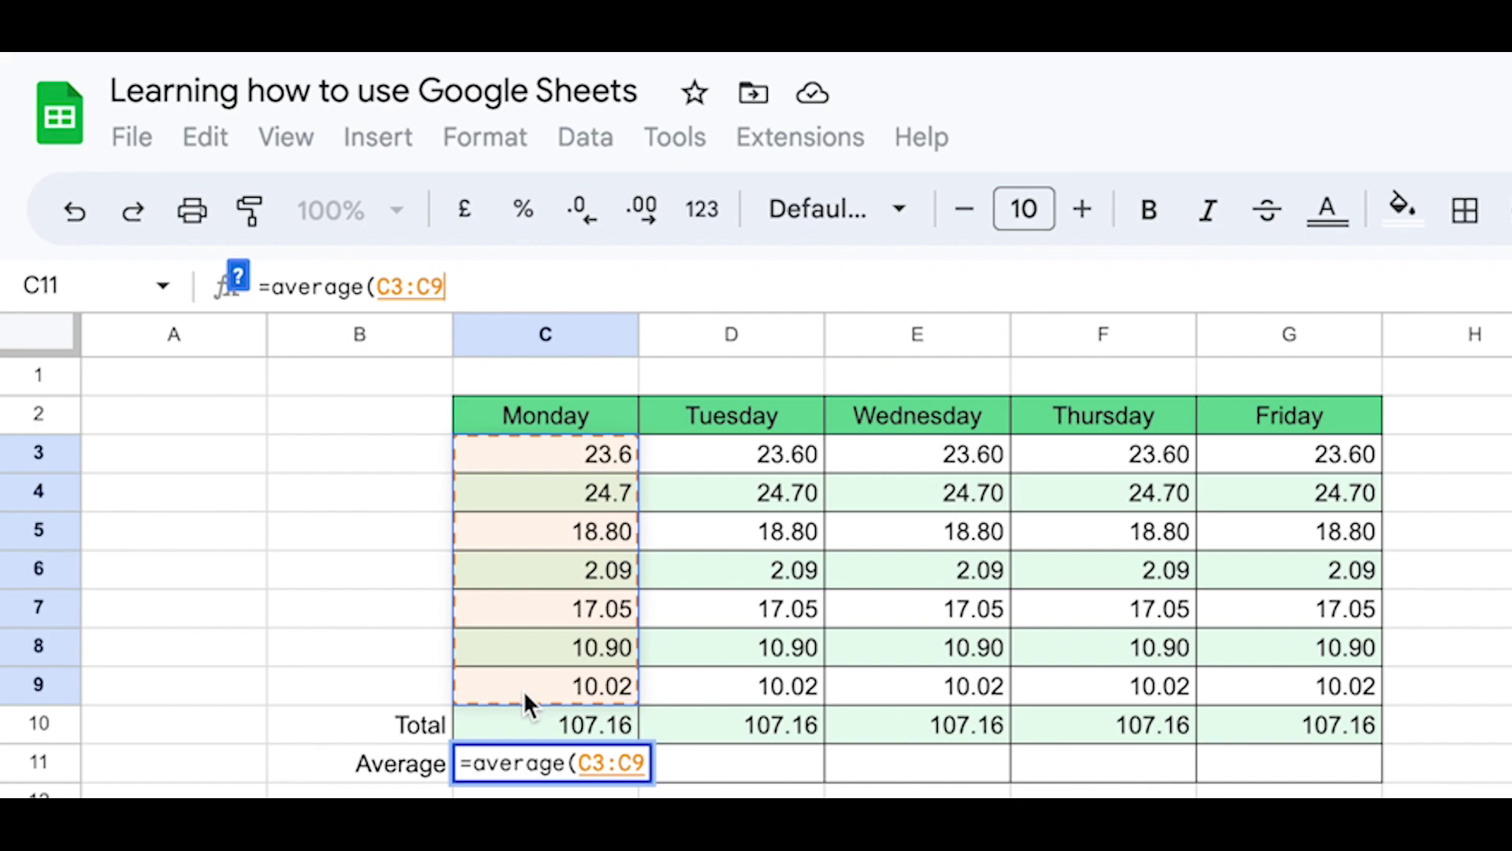
{"action": "type", "text": ")"}
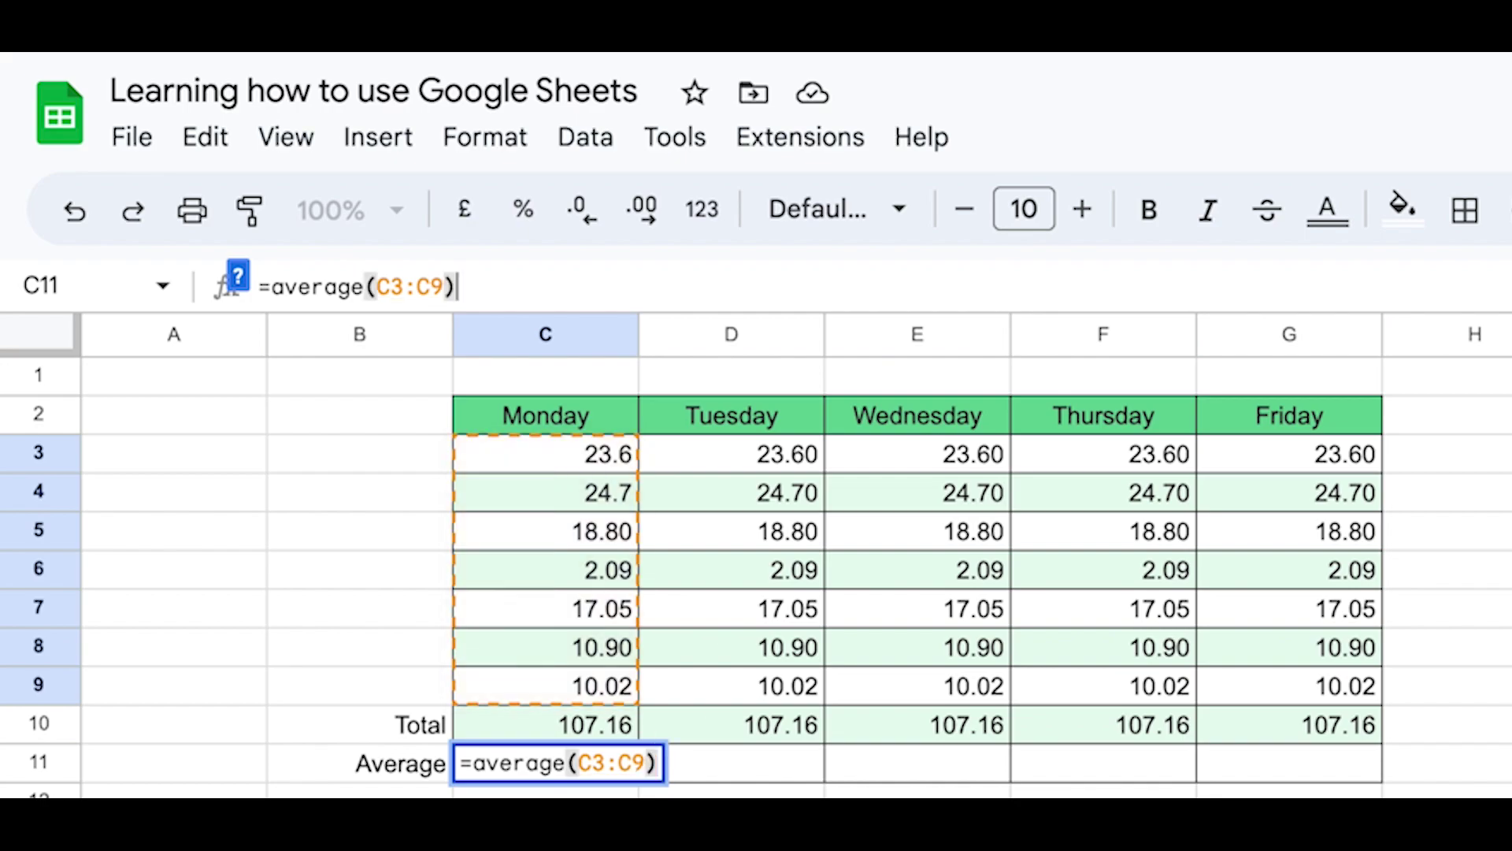
{"action": "key", "text": "Return"}
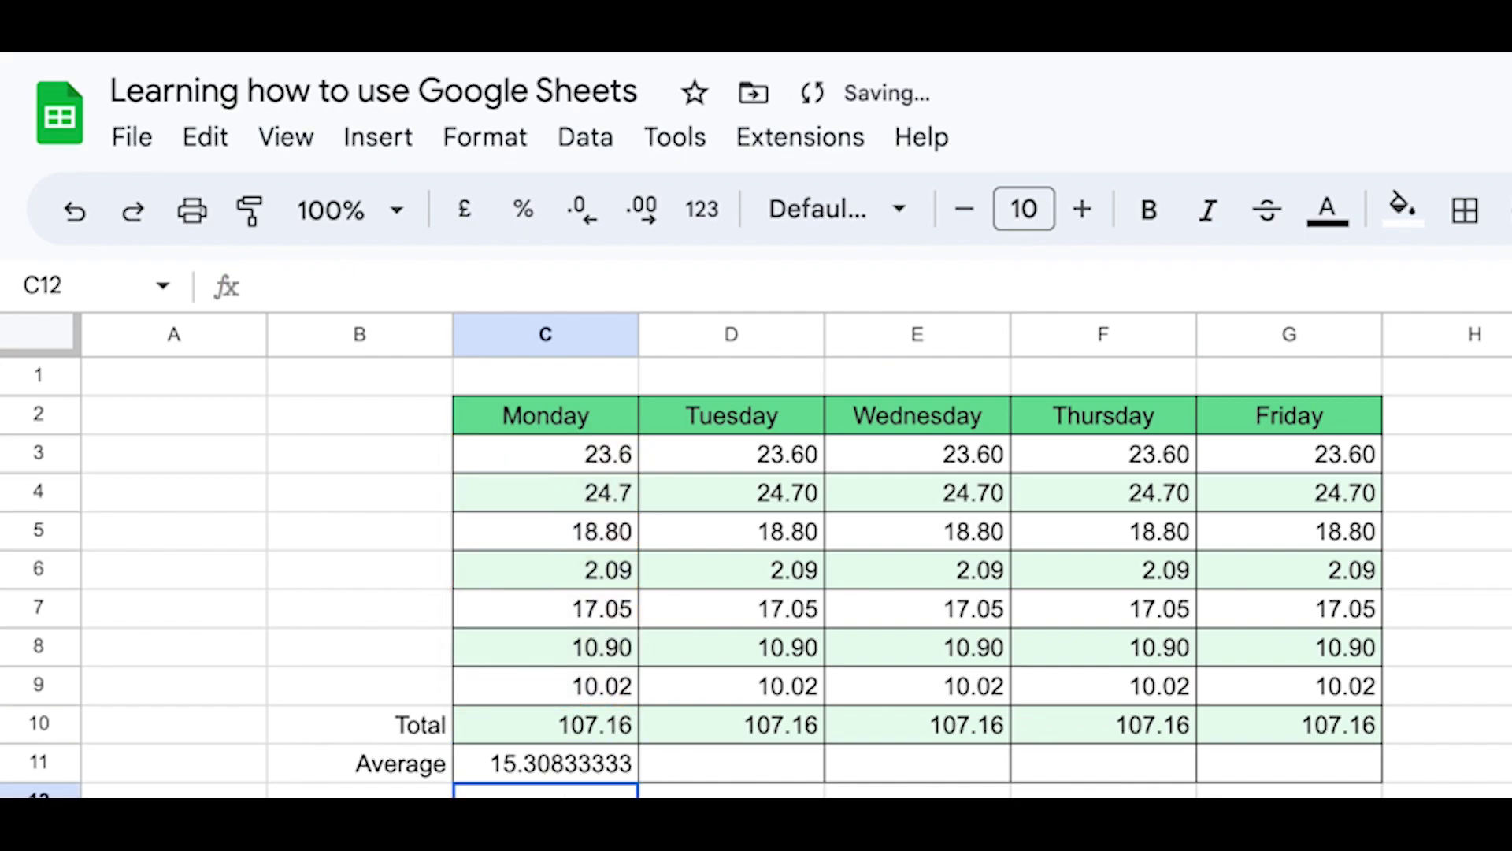
Reduce C11's decimal places so Monday's average displays 15.31
{"action": "left_click", "coordinate": [560, 759]}
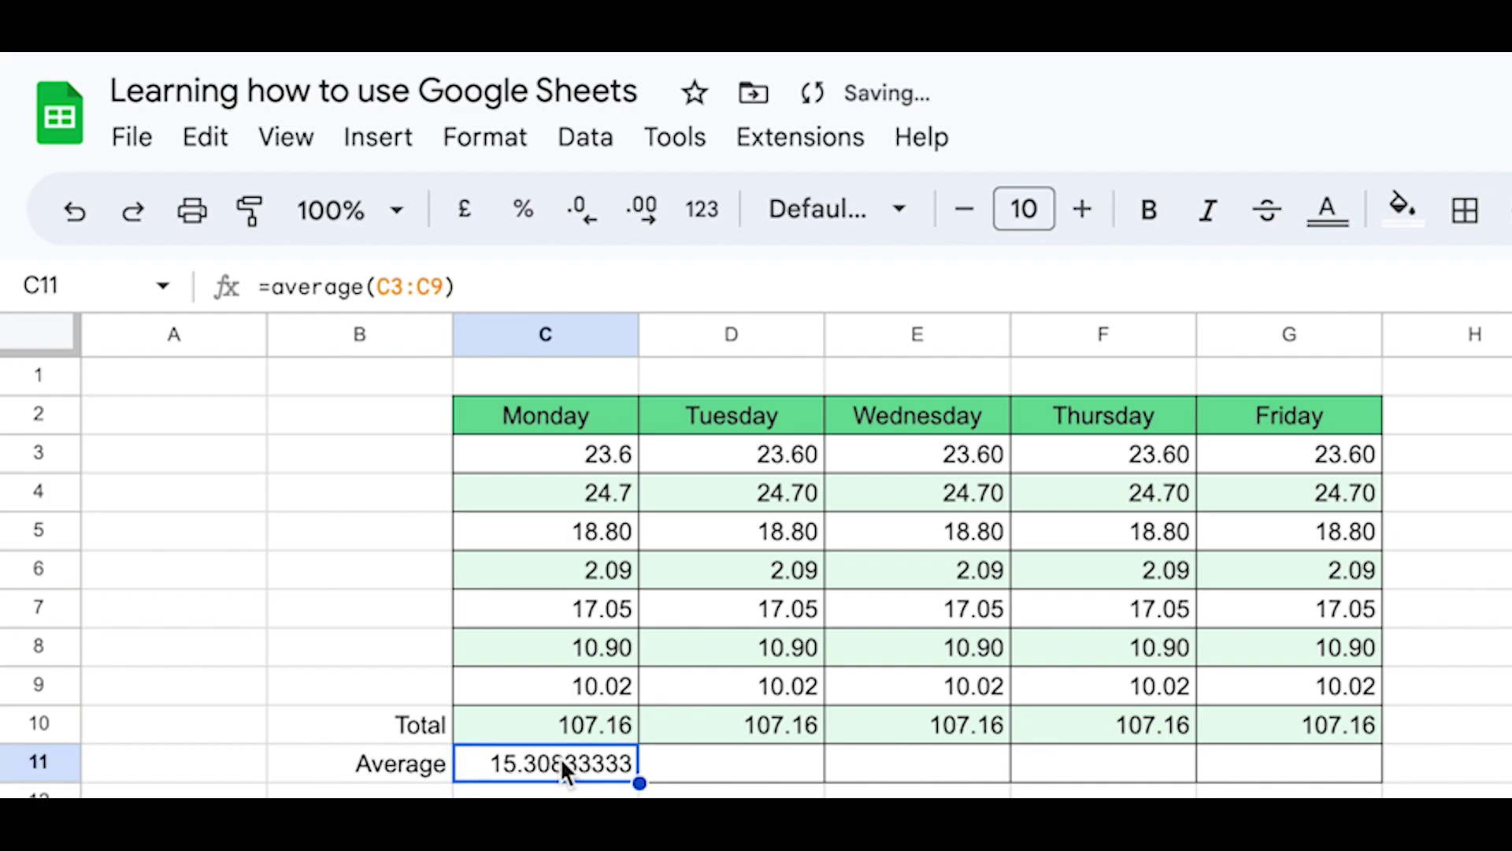
{"action": "left_click", "coordinate": [585, 230]}
{"action": "left_click", "coordinate": [585, 230]}
{"action": "left_click", "coordinate": [585, 230]}
{"action": "left_click", "coordinate": [585, 230]}
{"action": "left_click", "coordinate": [585, 230]}
{"action": "left_click", "coordinate": [585, 230]}
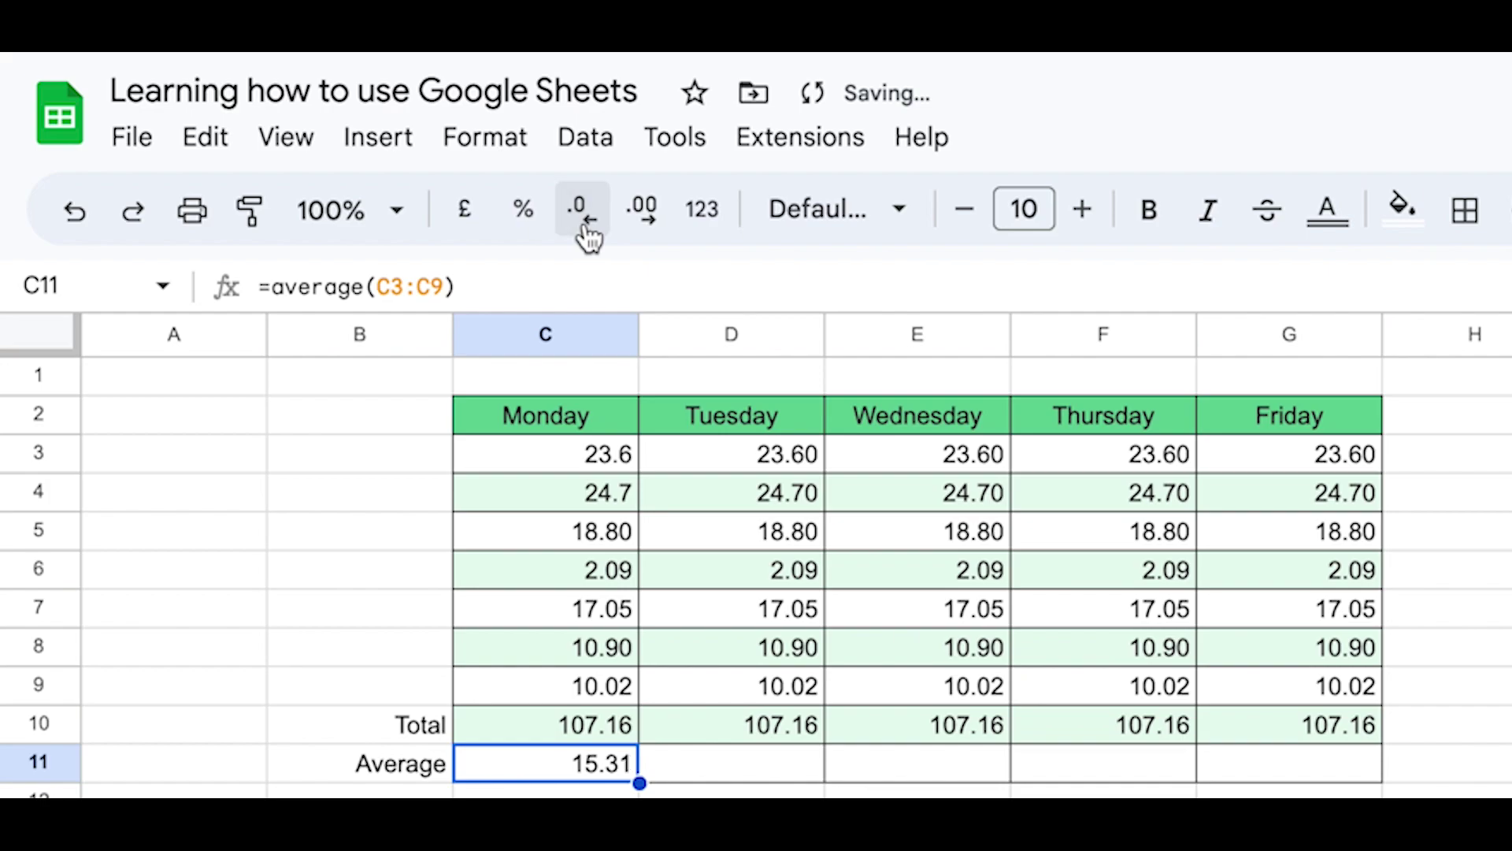
{"action": "left_click", "coordinate": [731, 841]}
Autofill the AVERAGE formula from C11 across D11:G11 for Tuesday to Friday
{"action": "left_click", "coordinate": [587, 766]}
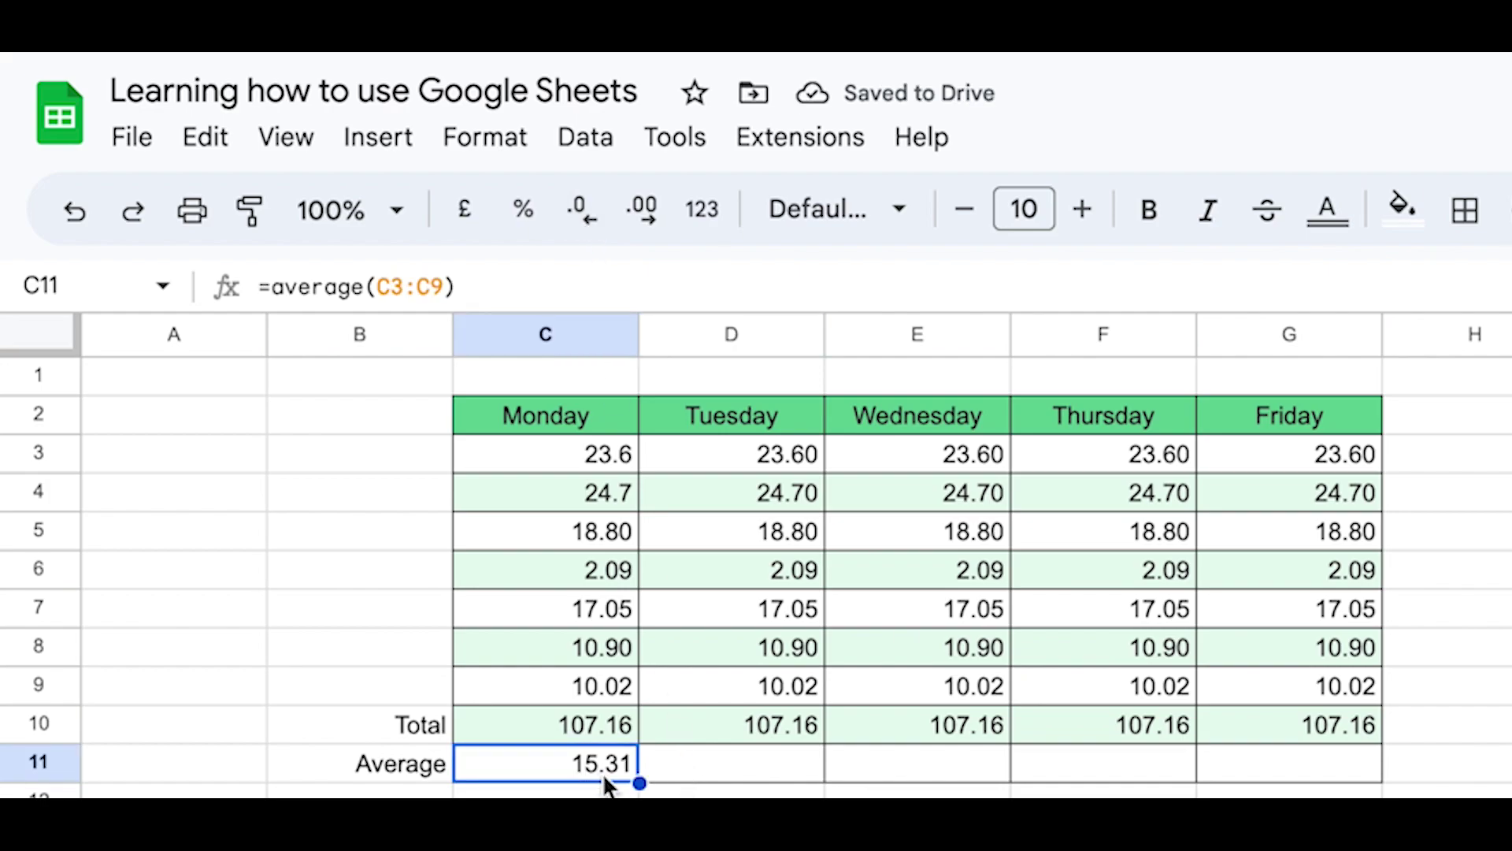
{"action": "left_click_drag", "start_coordinate": [637, 782], "coordinate": [1357, 780]}
{"action": "left_click", "coordinate": [1290, 846]}
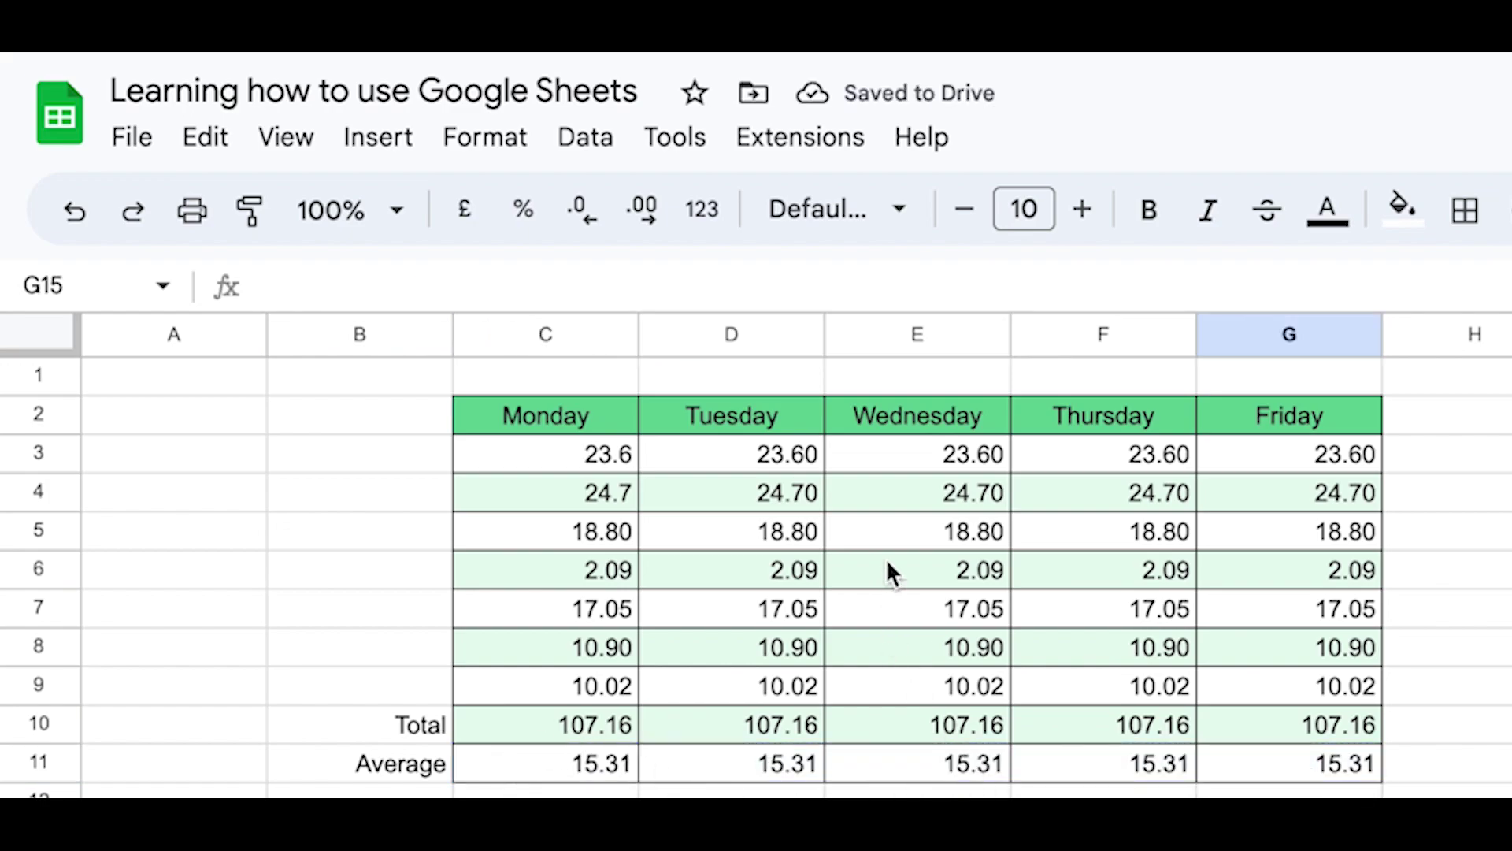
Replace Tuesday's D3 with 1234 and Wednesday's E7 with 4.6
{"action": "left_click", "coordinate": [774, 448]}
{"action": "key", "text": "Delete"}
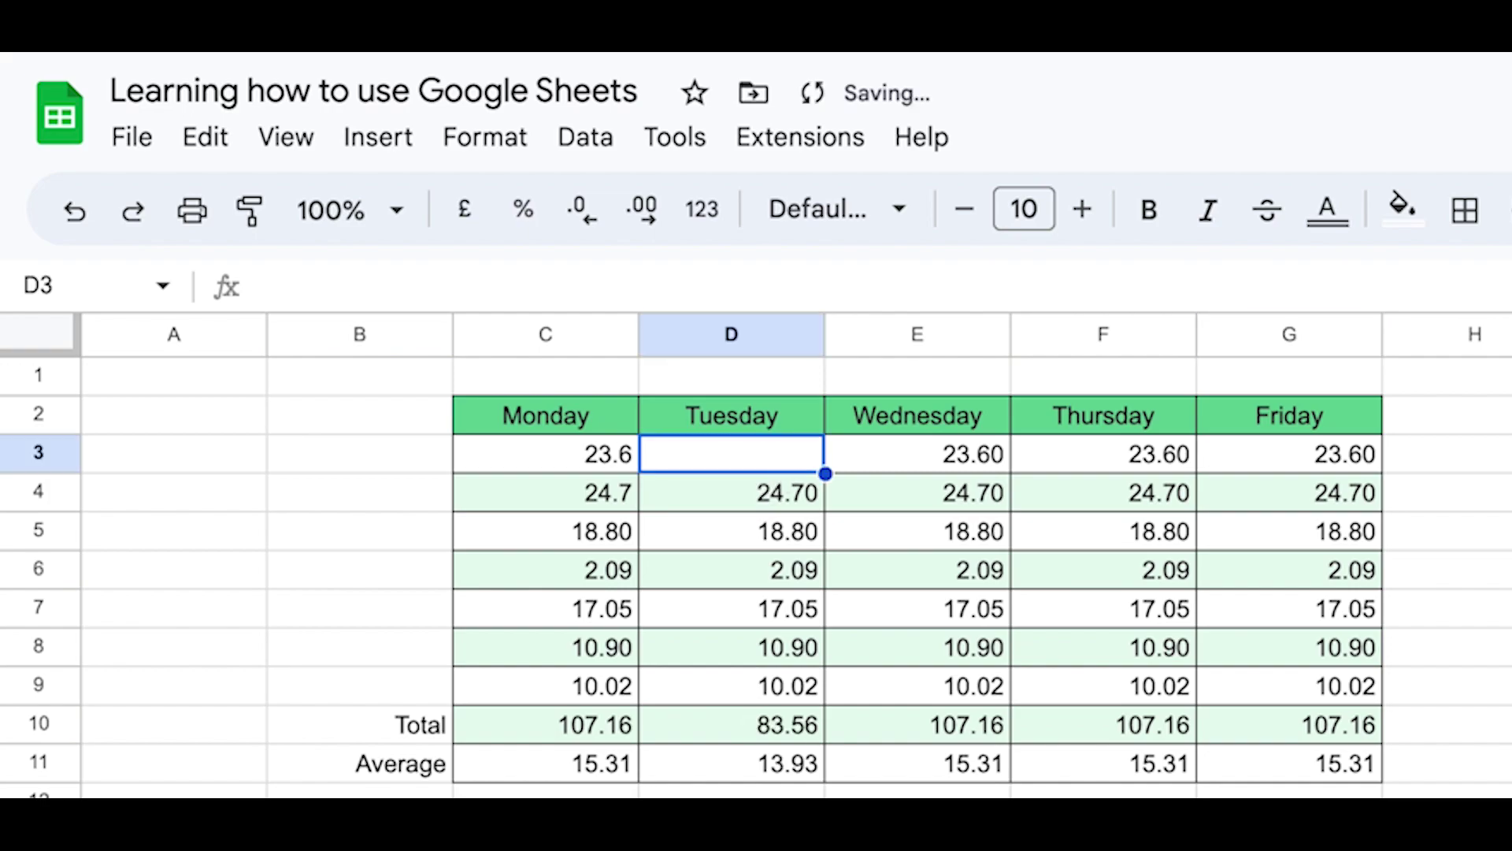
{"action": "type", "text": "1234"}
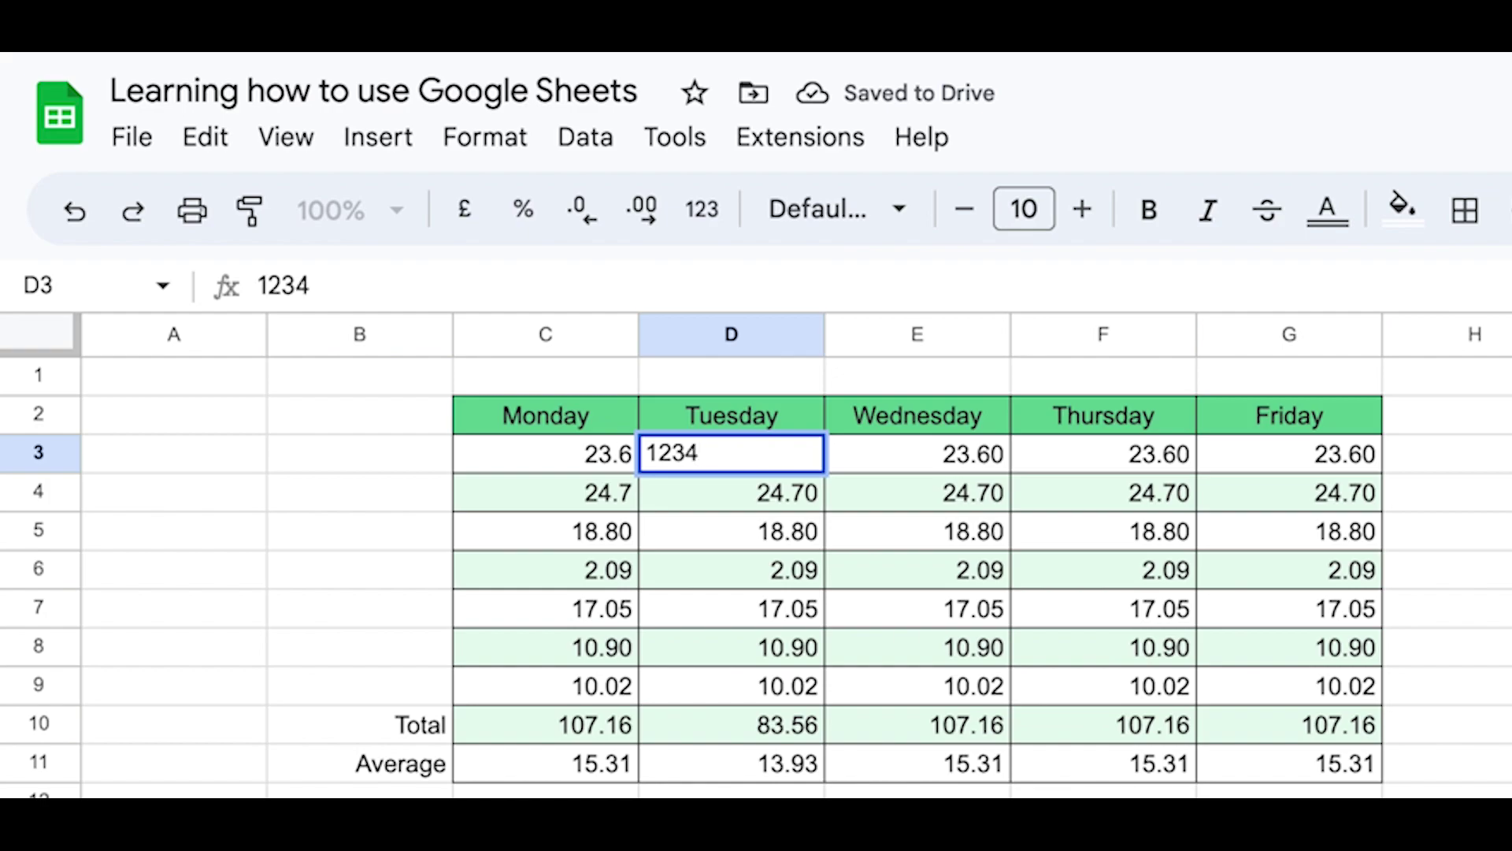
{"action": "key", "text": "Return"}
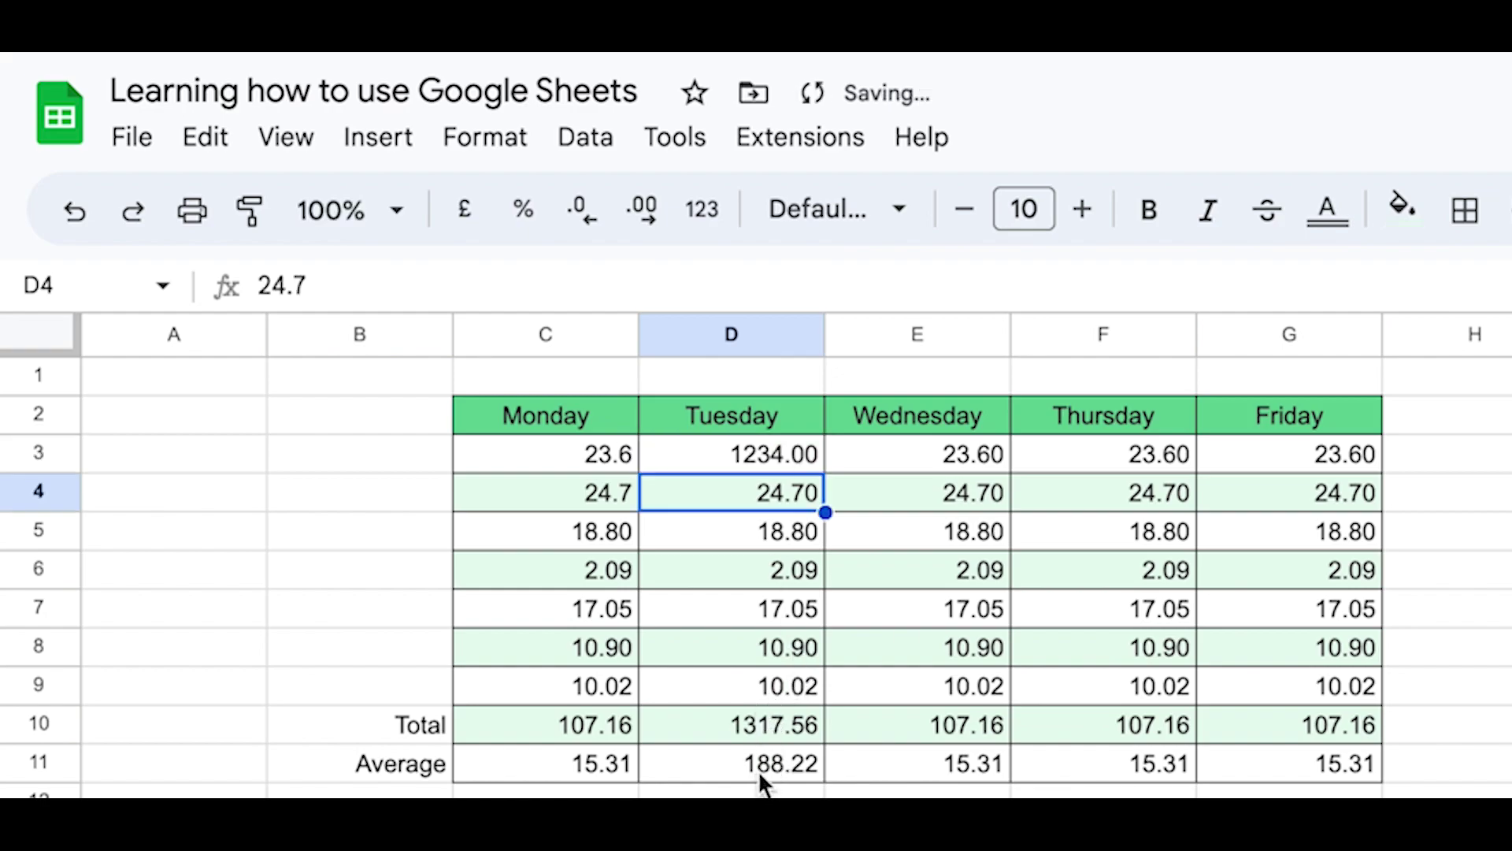
{"action": "left_click", "coordinate": [956, 604]}
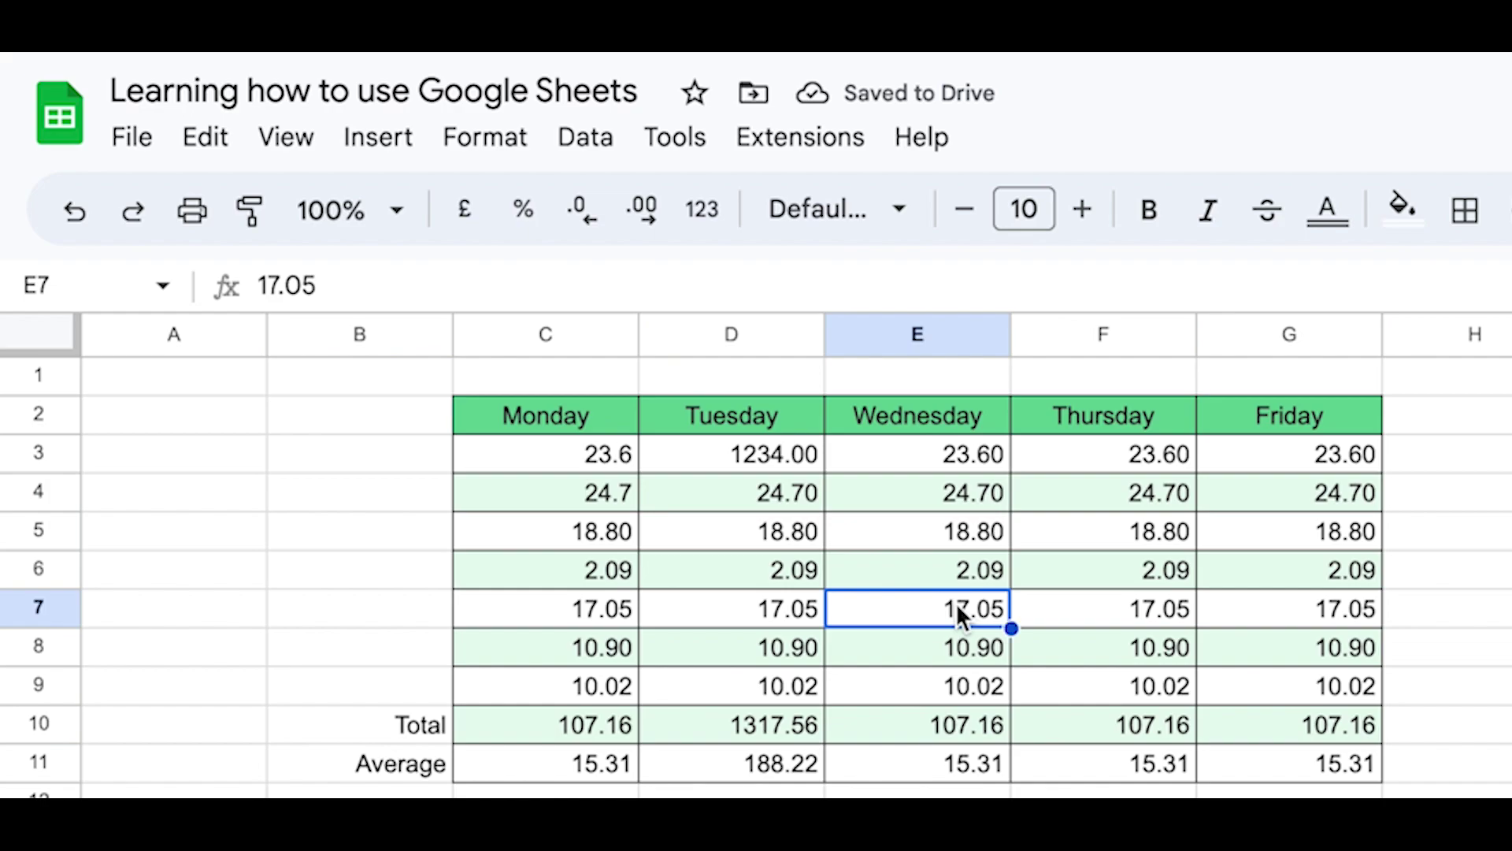
{"action": "key", "text": "Delete"}
{"action": "type", "text": "4.6"}
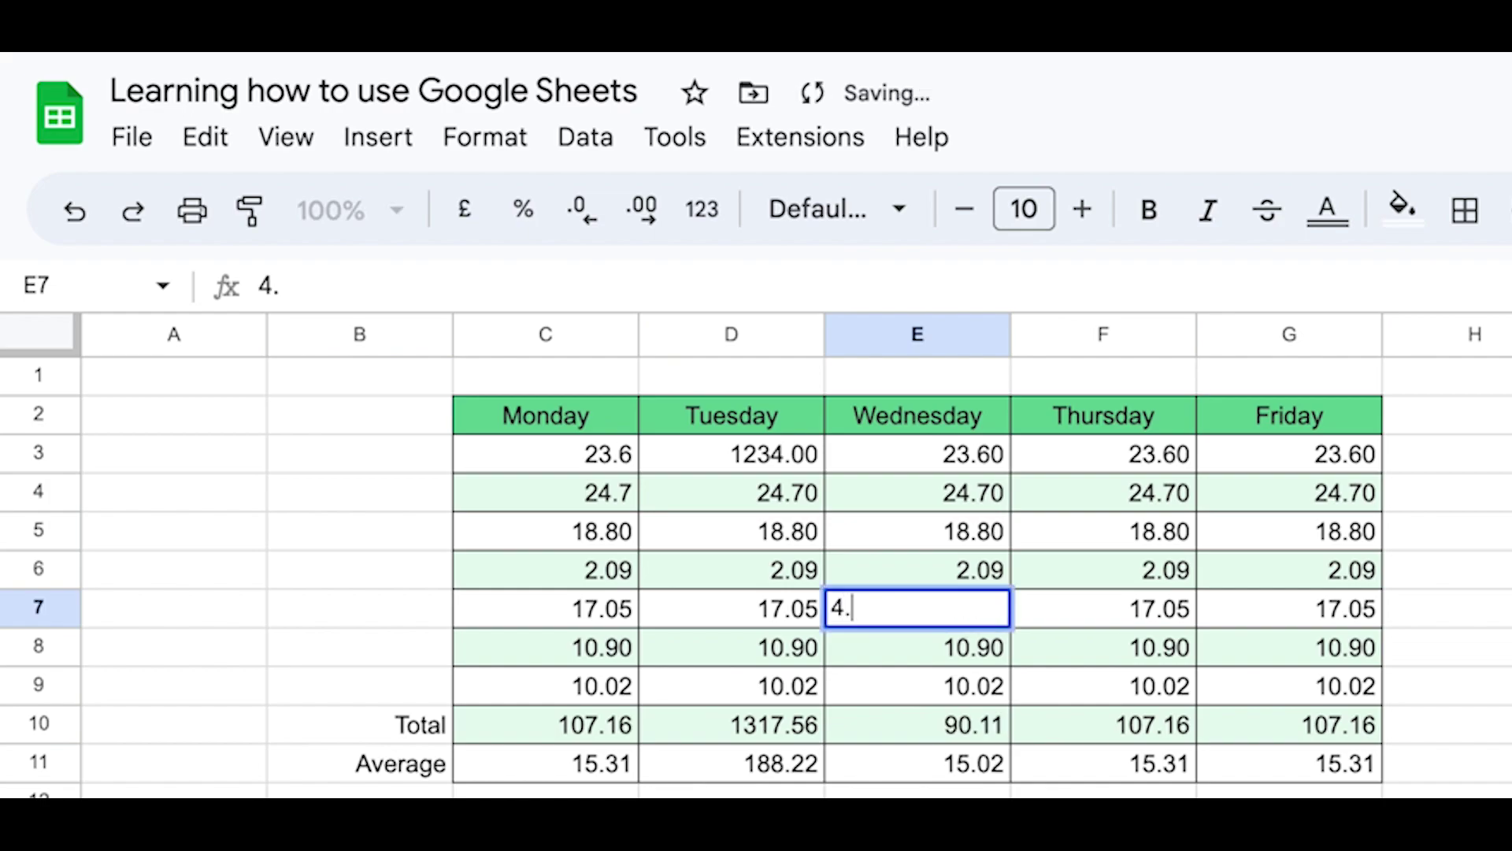
{"action": "key", "text": "Return"}
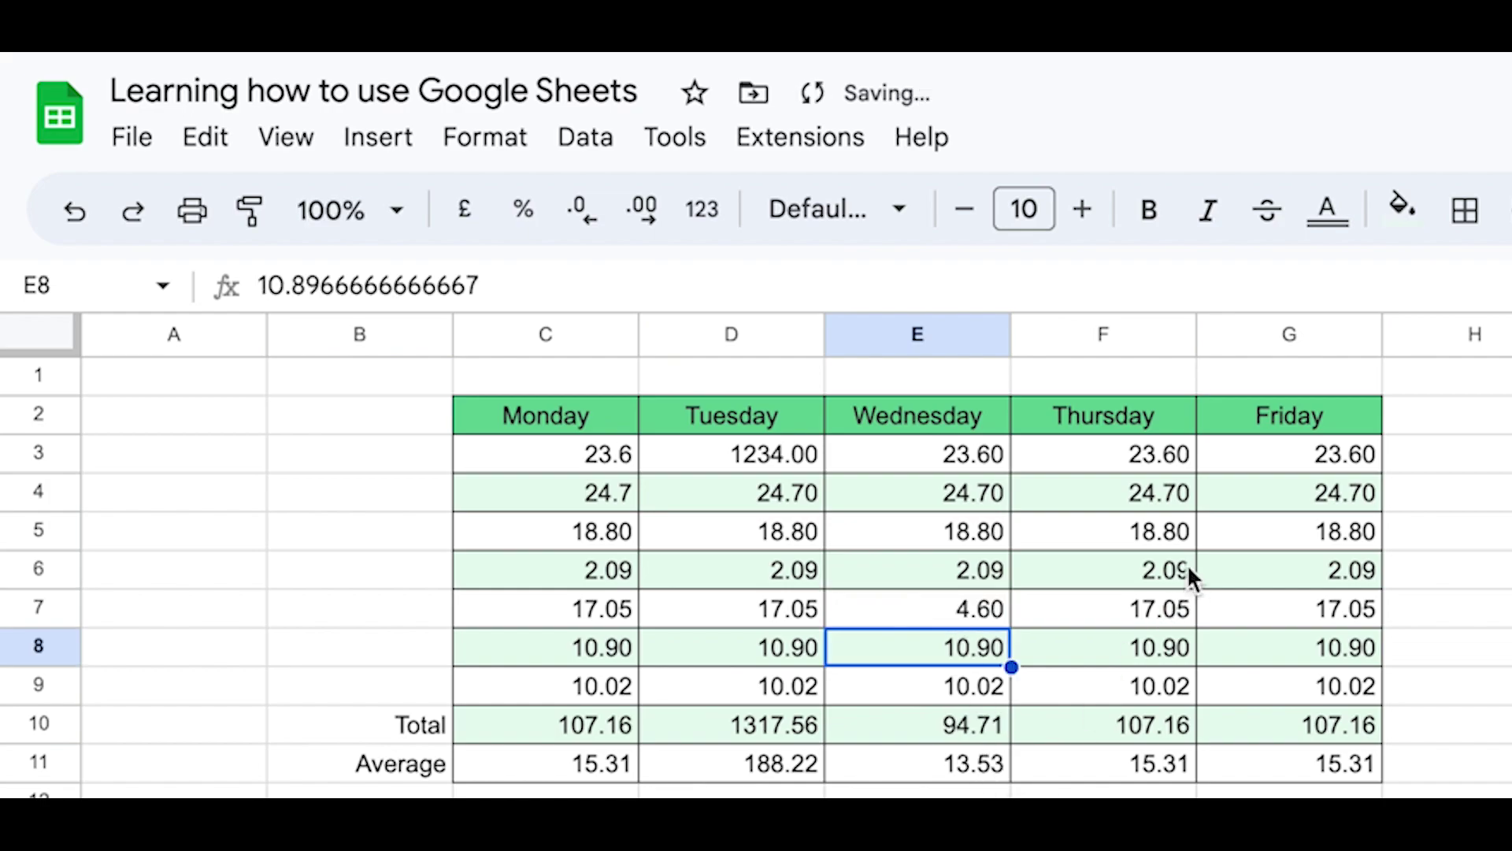
Change Thursday's F5 to 23.654, then reselect Monday's total in C10
{"action": "left_click", "coordinate": [1167, 540]}
{"action": "key", "text": "Delete"}
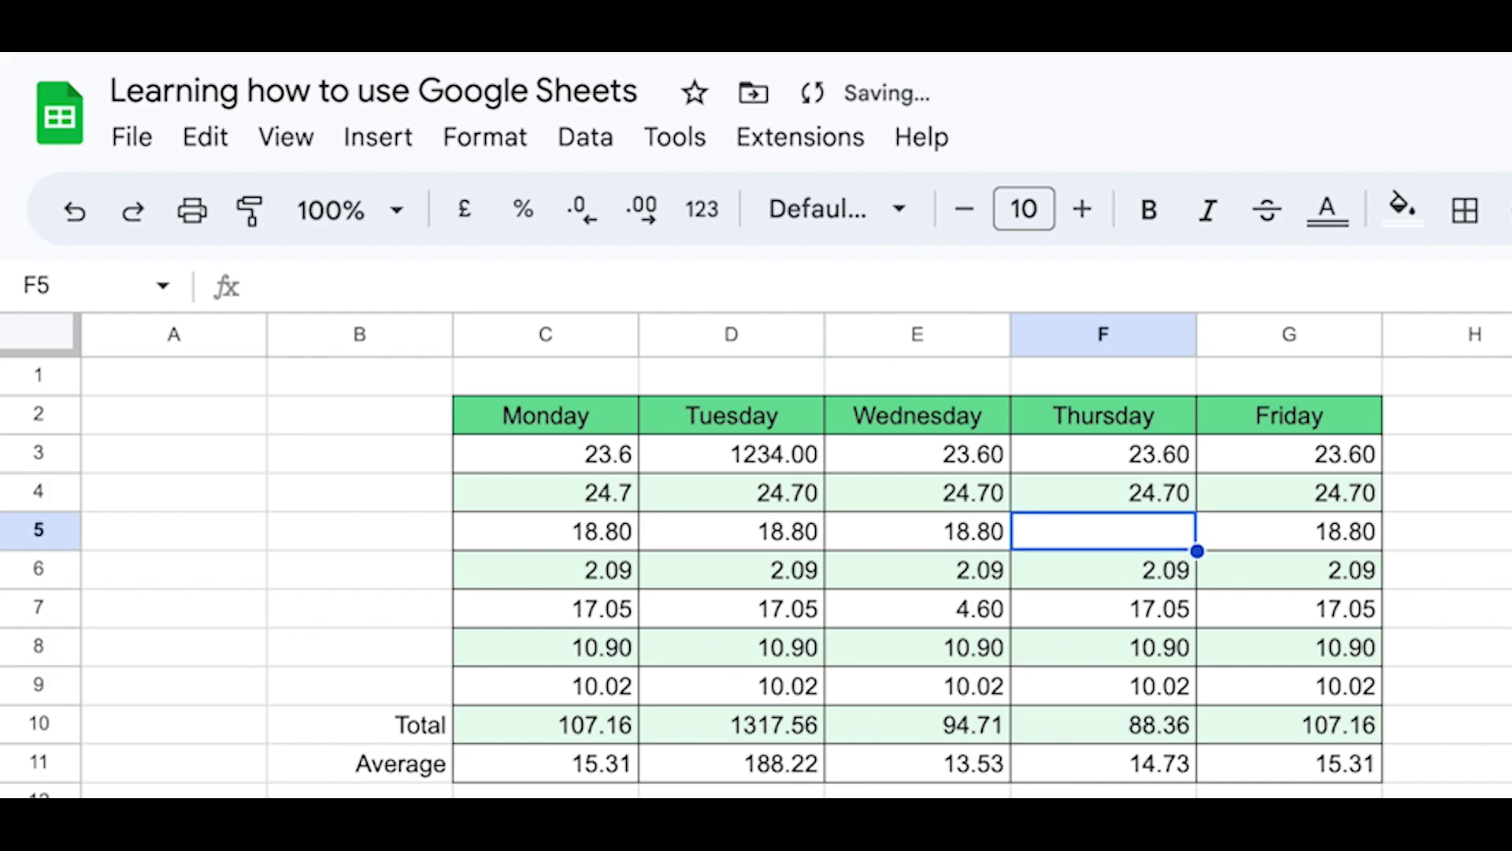
{"action": "type", "text": "23.654"}
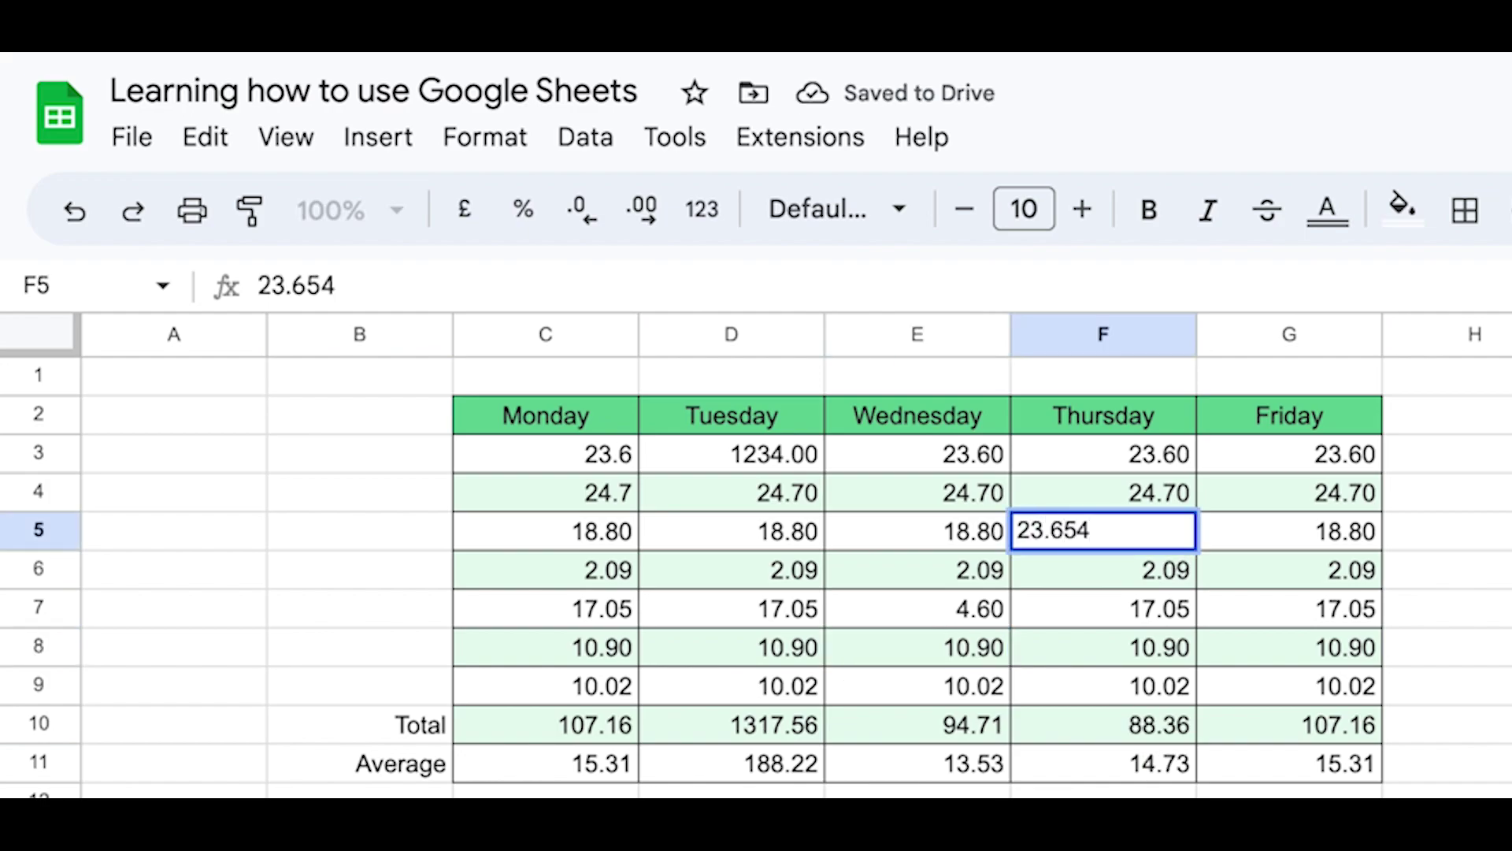
{"action": "key", "text": "Return"}
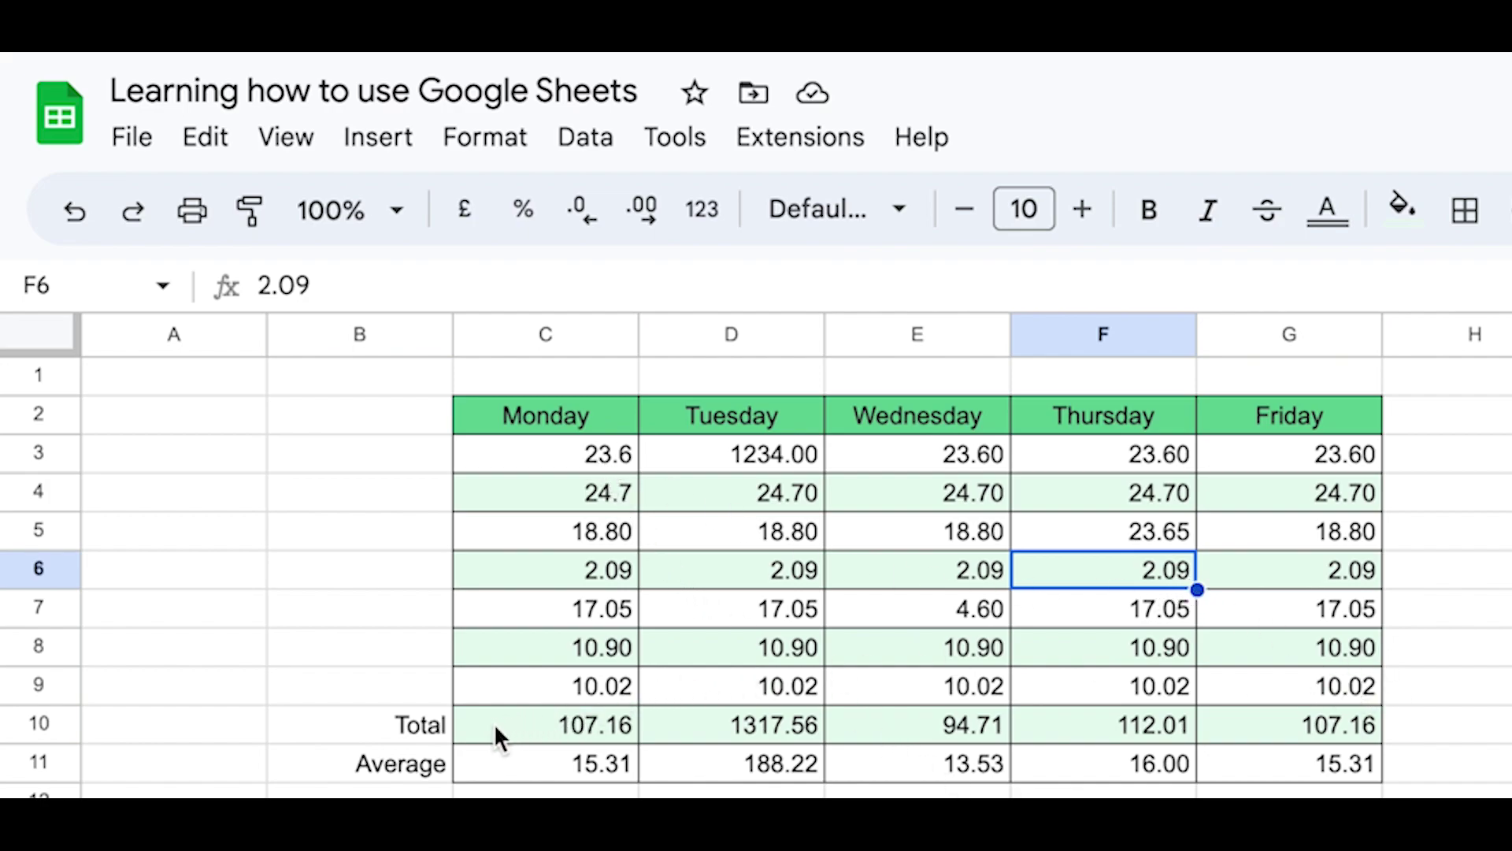
{"action": "left_click", "coordinate": [528, 732]}
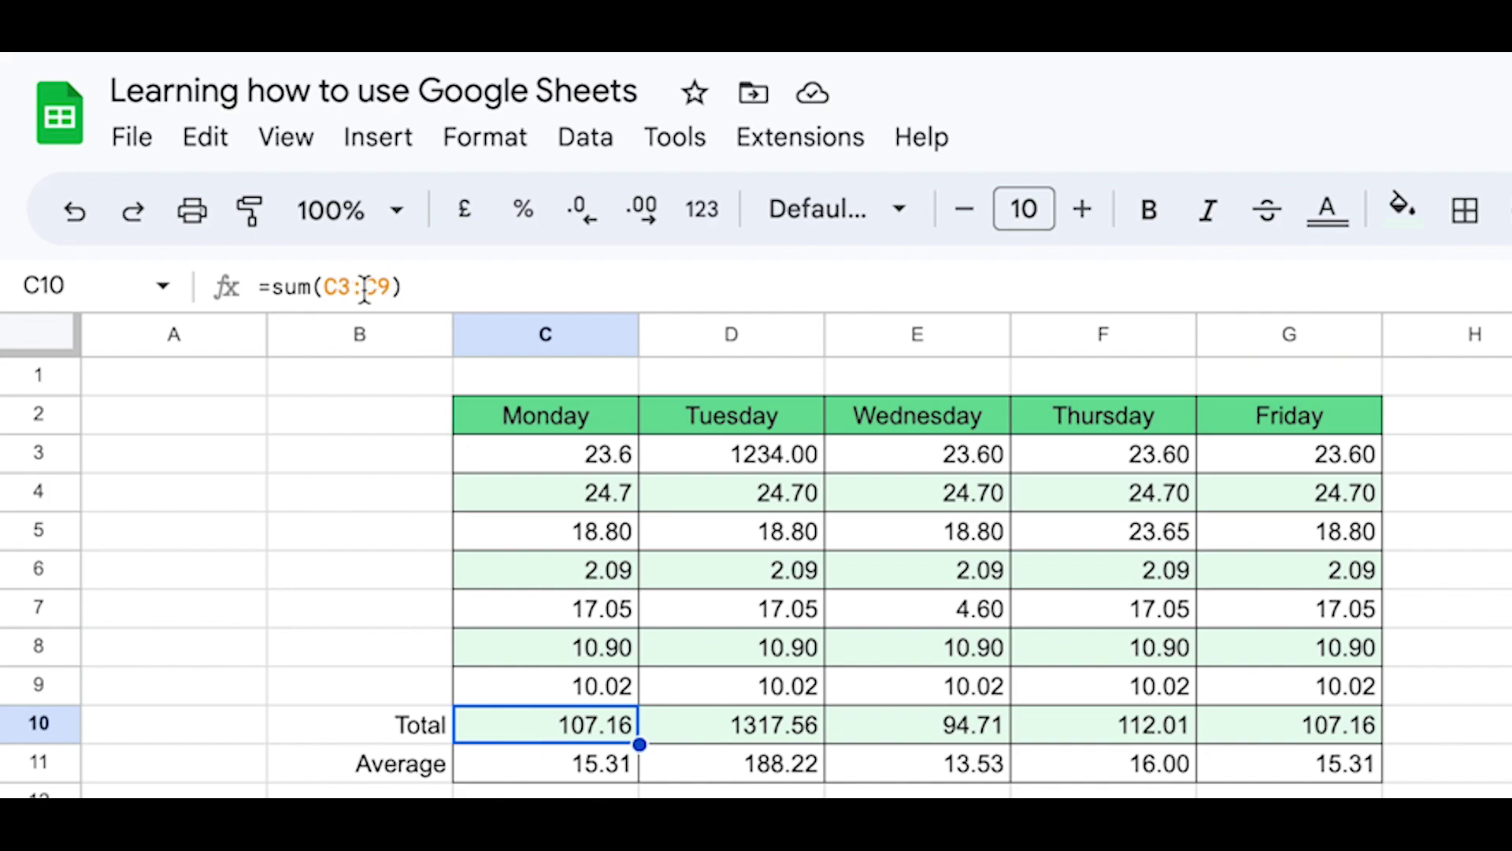